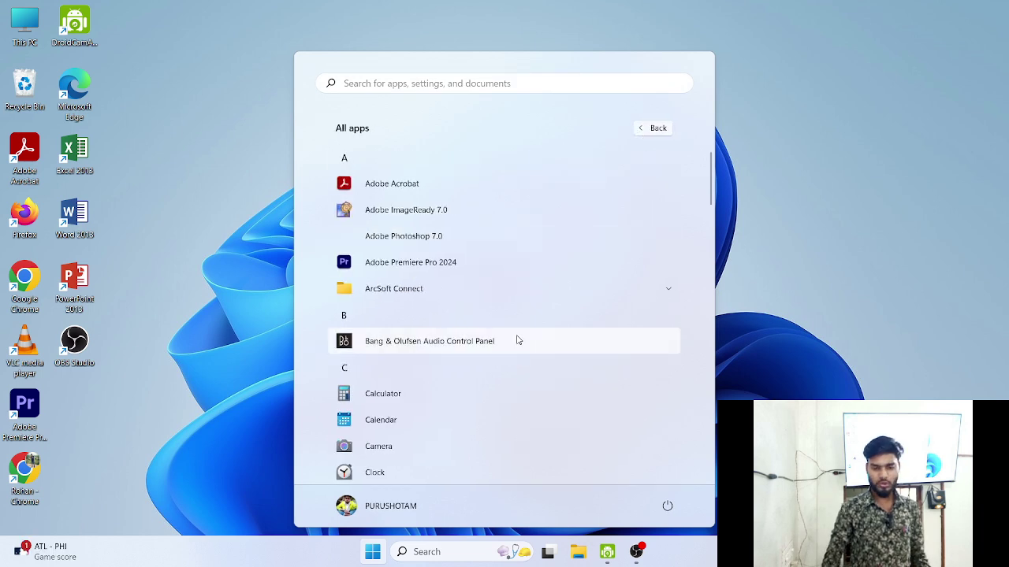
- Find the LibreOffice 7.6 folder in the list of installed apps and expand it
scroll(516, 340, down, 5)
scroll(516, 340, down, 4)
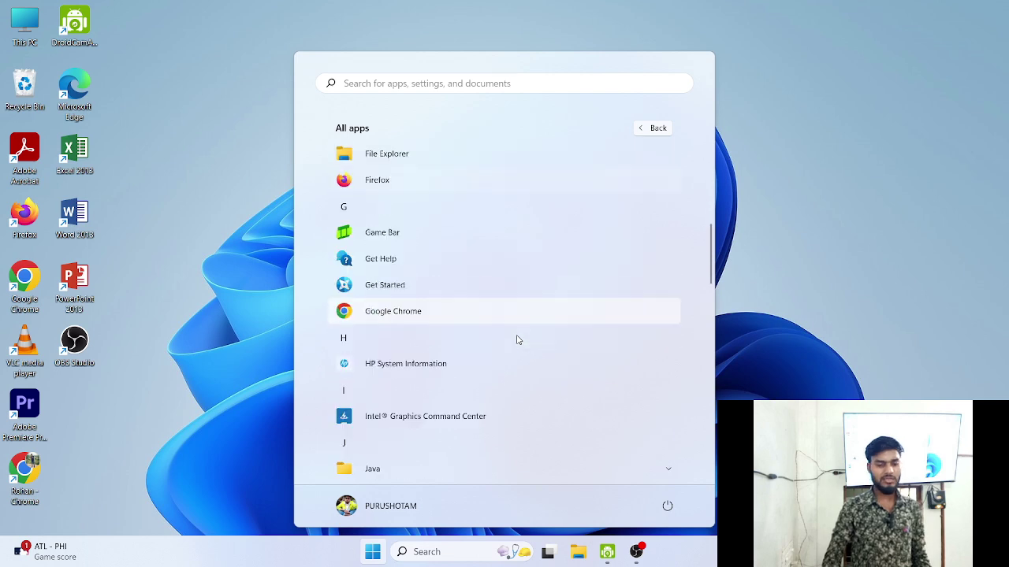
scroll(516, 339, down, 2)
scroll(516, 340, down, 2)
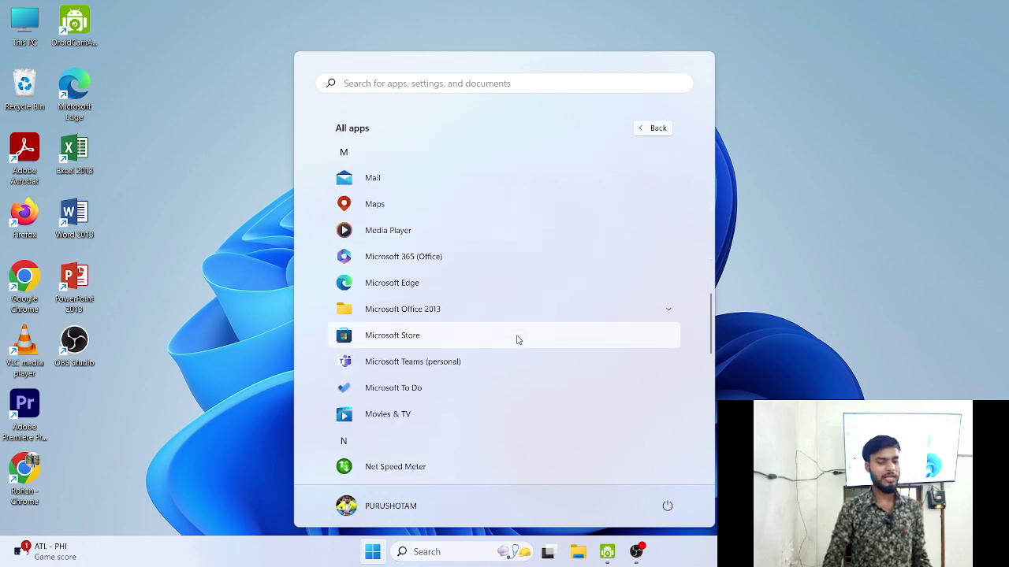
scroll(517, 340, down, 3)
scroll(516, 340, down, 2)
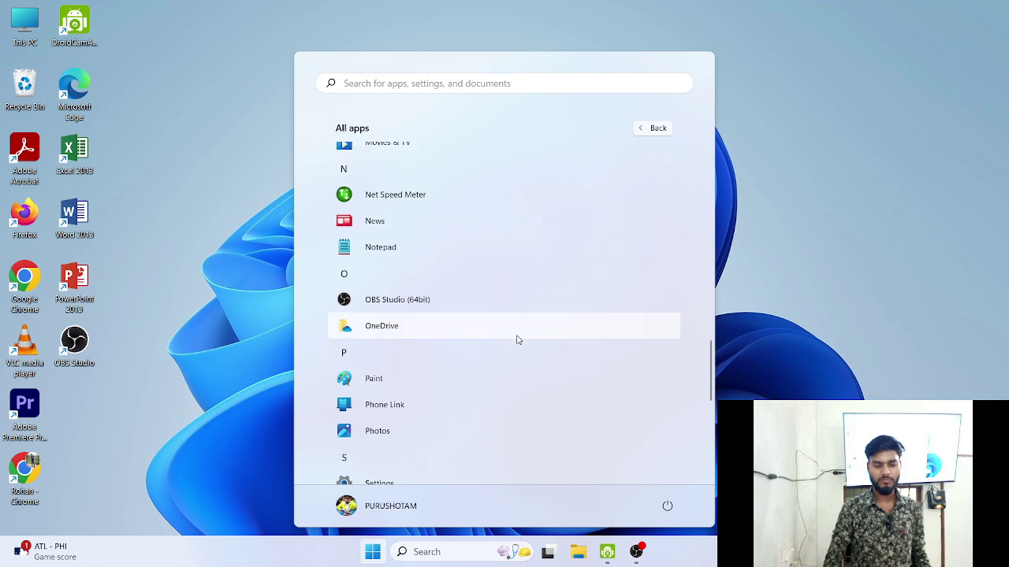
scroll(516, 339, up, 5)
scroll(518, 339, up, 8)
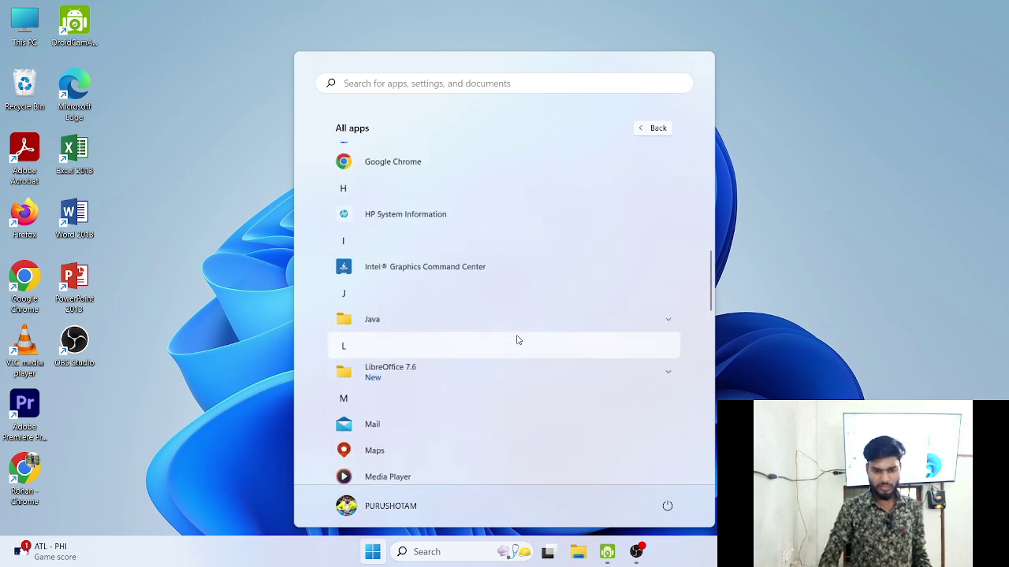
scroll(518, 340, up, 3)
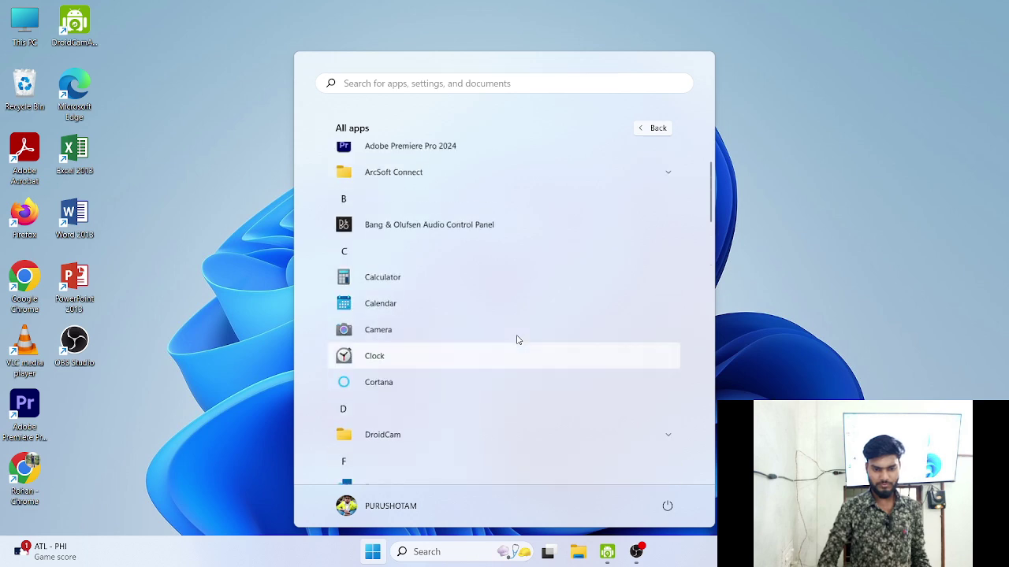
scroll(517, 339, down, 2)
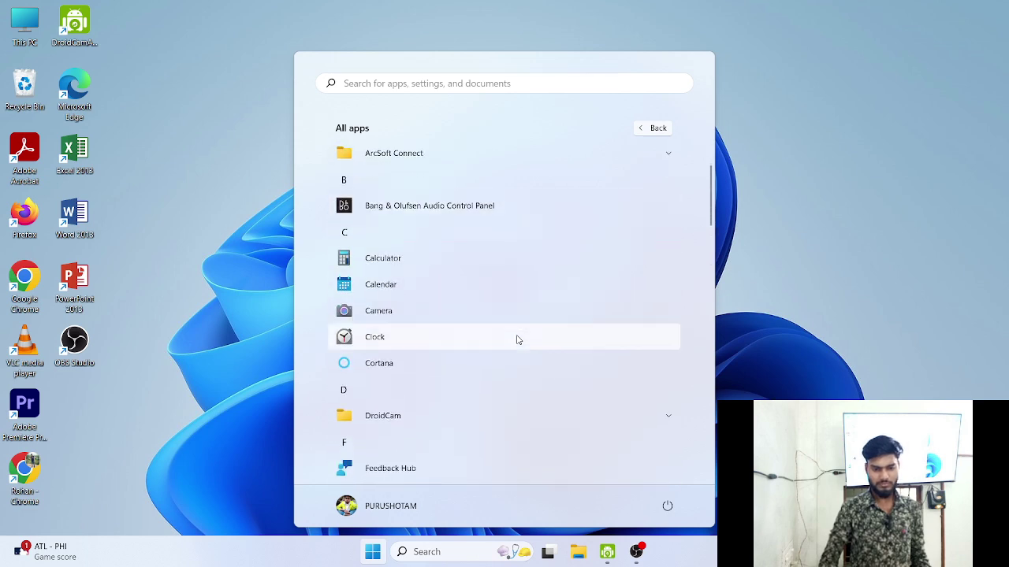
scroll(518, 339, up, 1)
scroll(518, 340, down, 1)
scroll(518, 340, down, 5)
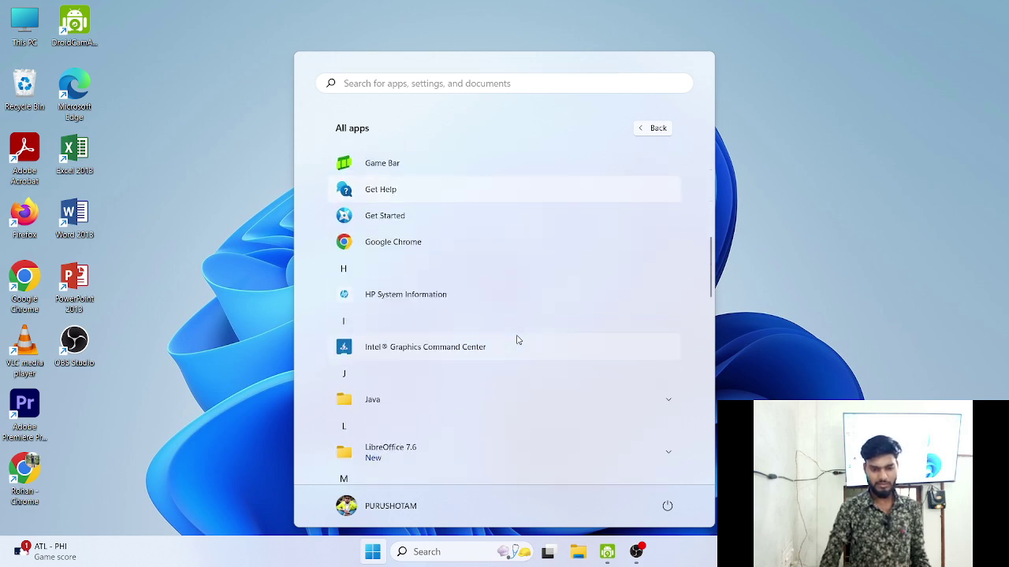
click(518, 340)
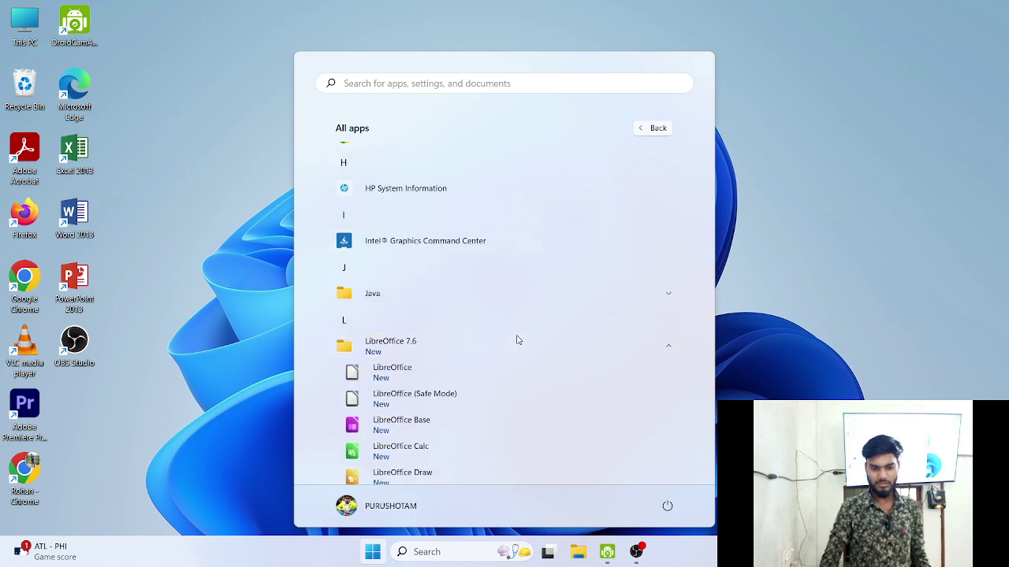
- Launch LibreOffice Writer from the LibreOffice 7.6 folder and dismiss the Tip of the Day
scroll(518, 340, down, 2)
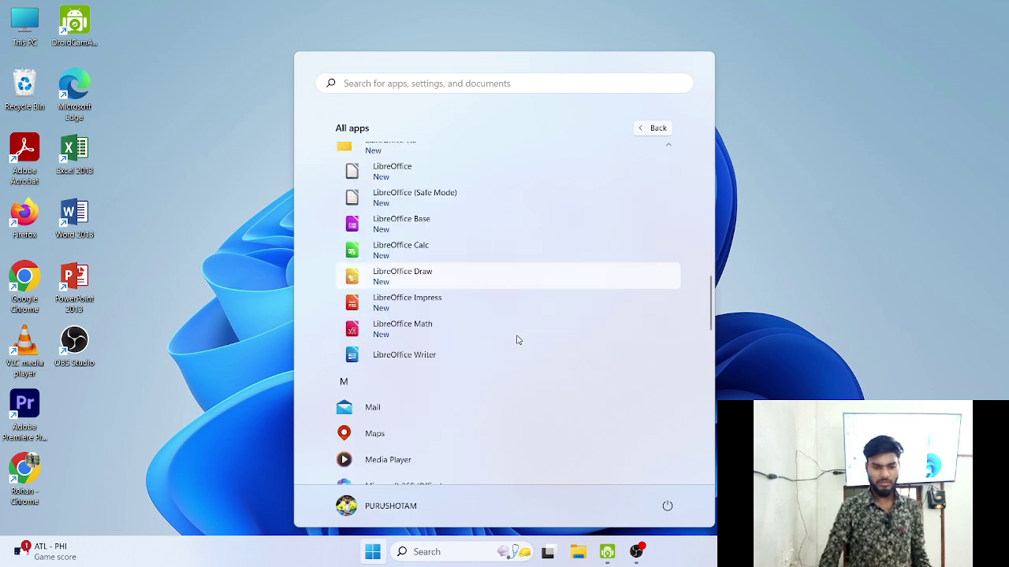
click(450, 355)
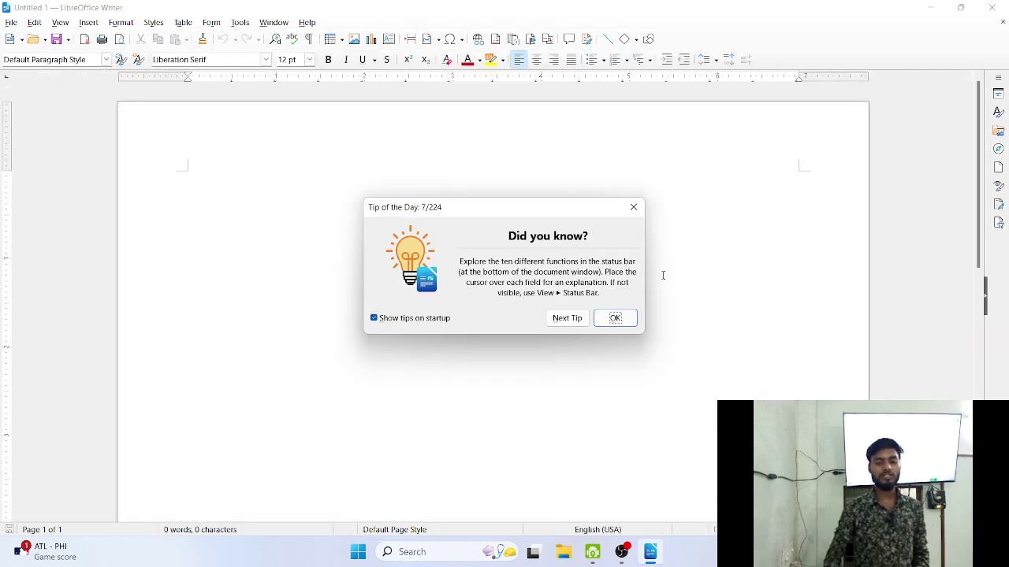
click(614, 320)
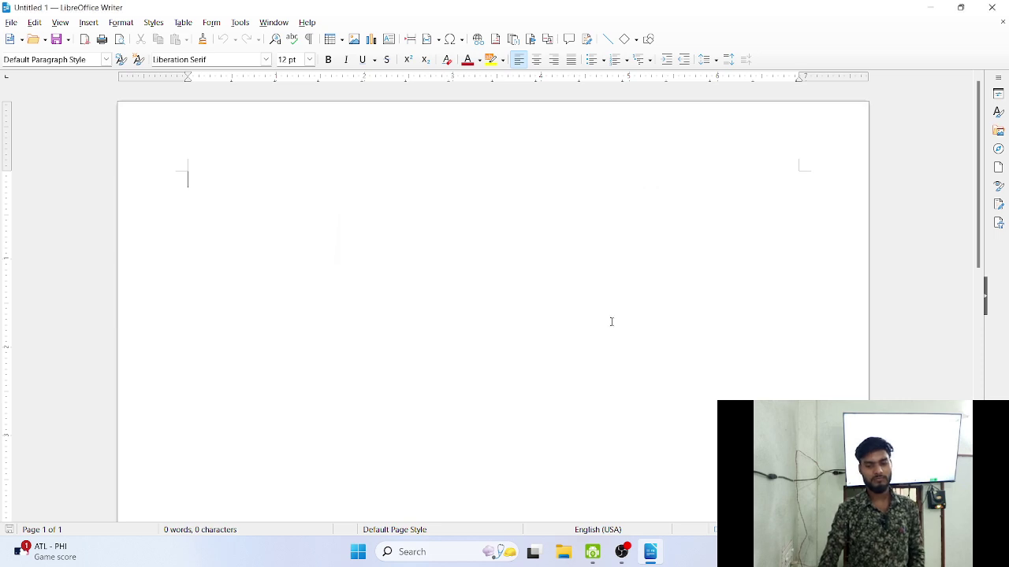
- Minimize Writer to the desktop and look up the LibreOffice 7.6 folder in the list of installed apps
click(934, 6)
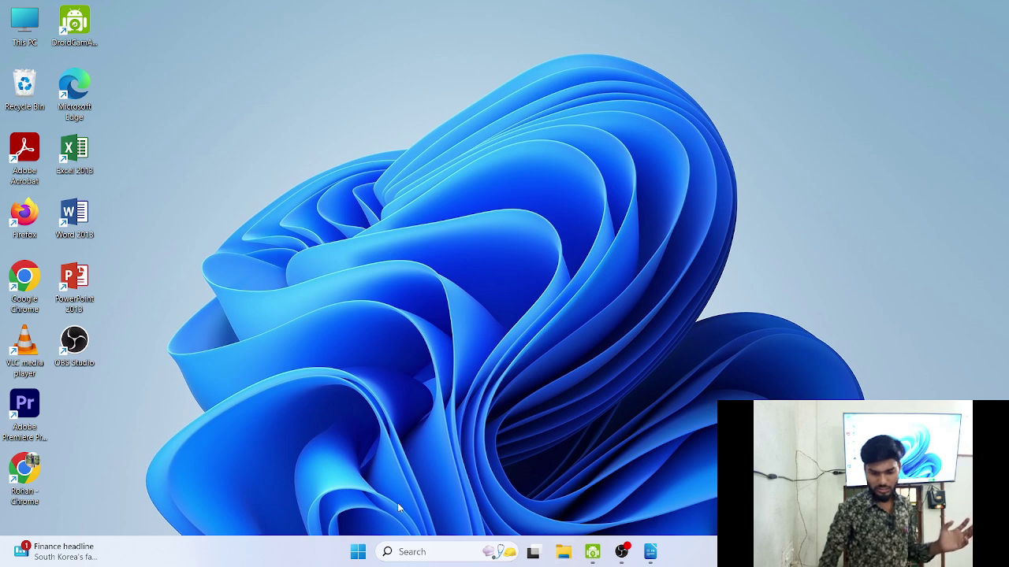
click(358, 550)
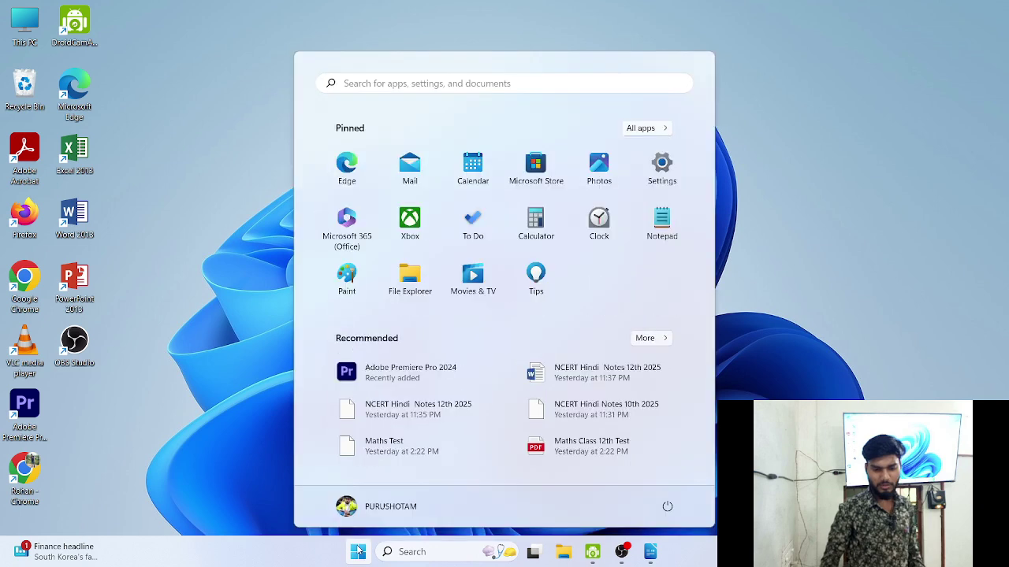
click(643, 129)
scroll(560, 304, down, 5)
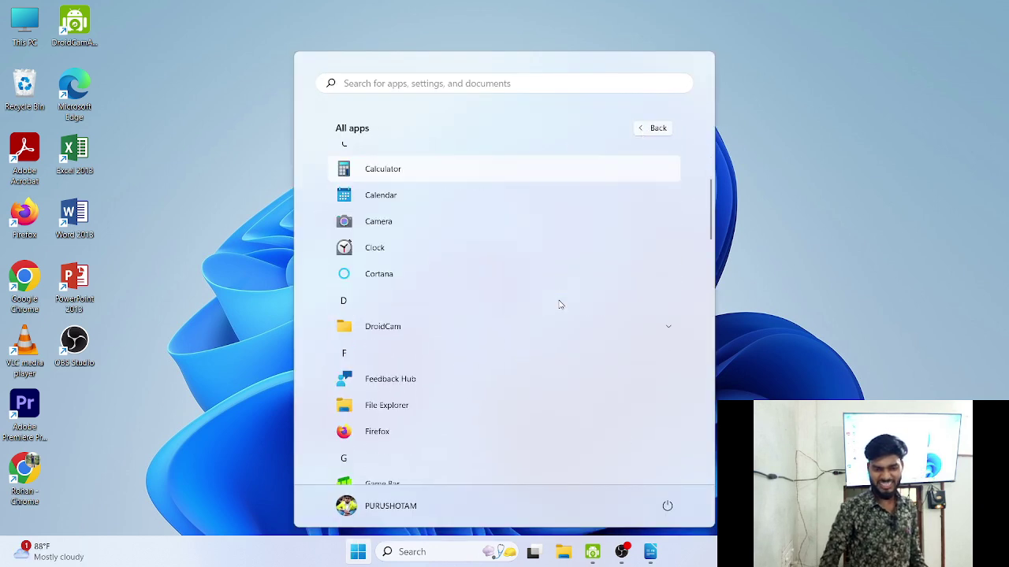
scroll(560, 304, down, 5)
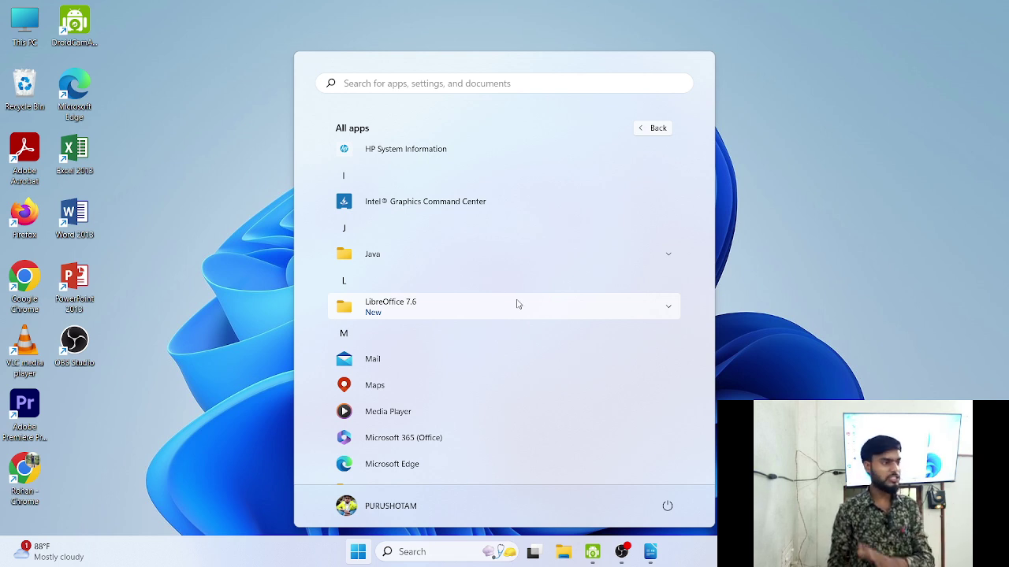
click(813, 192)
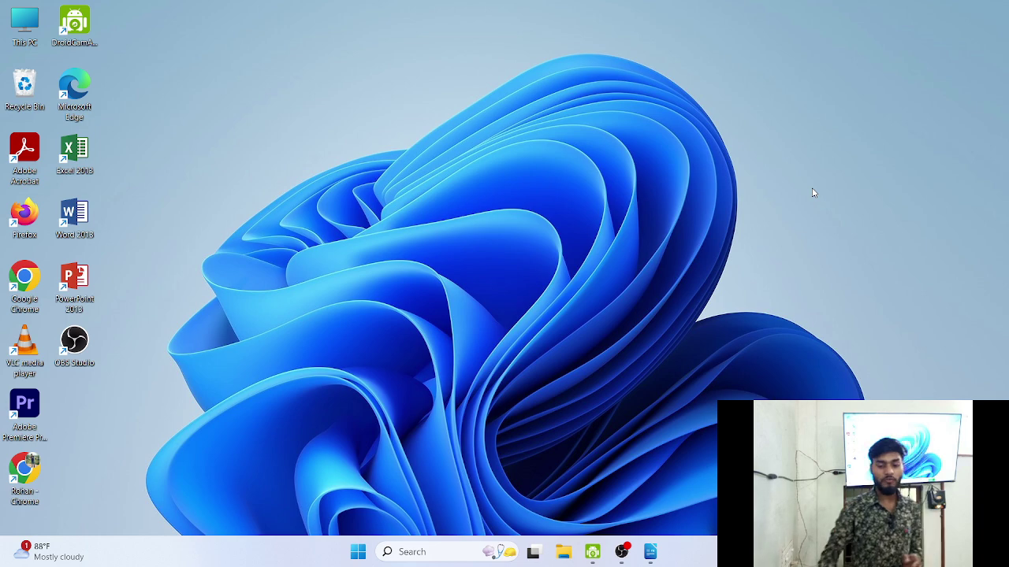
click(650, 553)
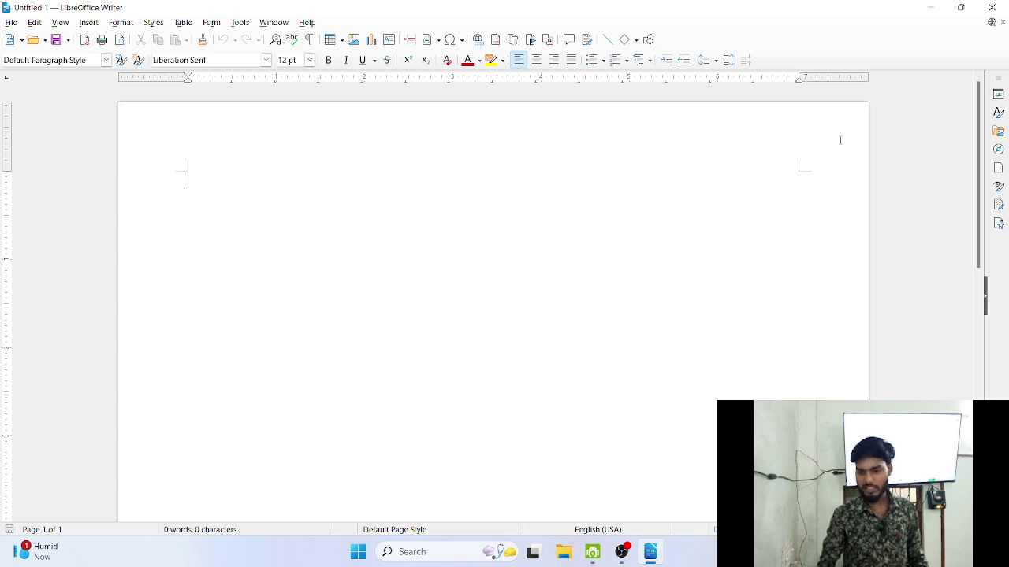
click(934, 7)
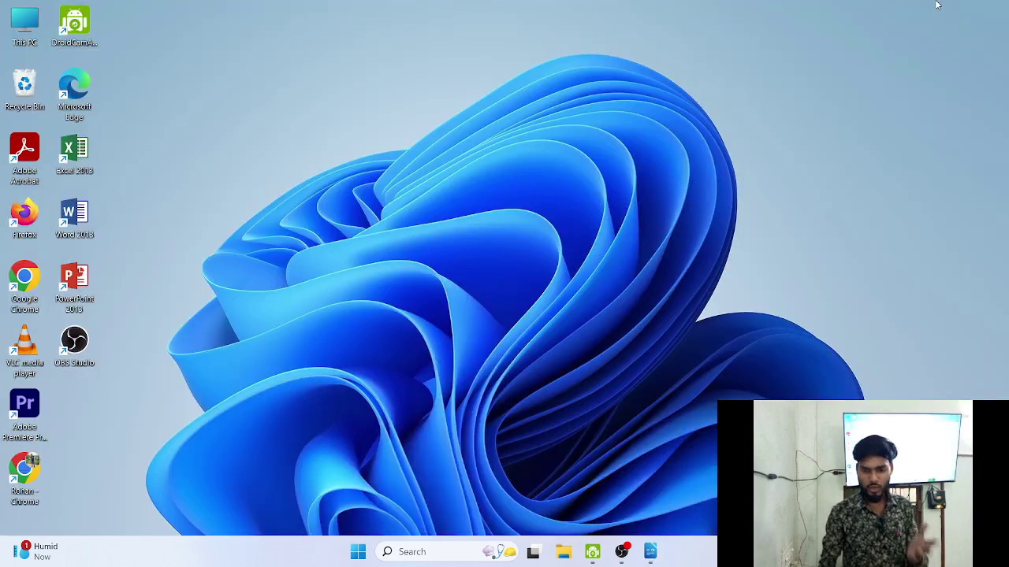
- Open the recent Word document "NCERT English Notes 12th 2025" from File Explorer
click(563, 554)
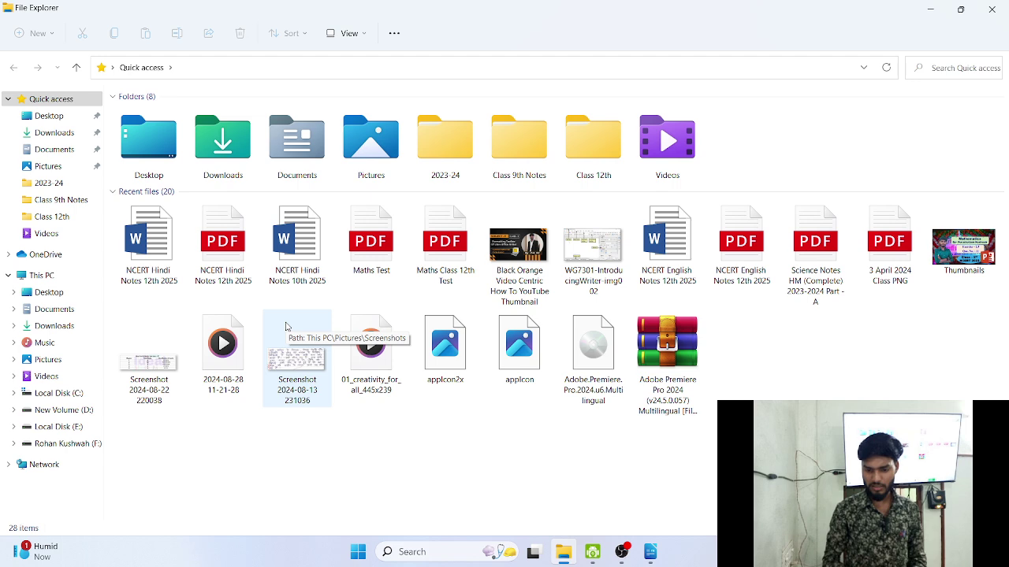
click(661, 271)
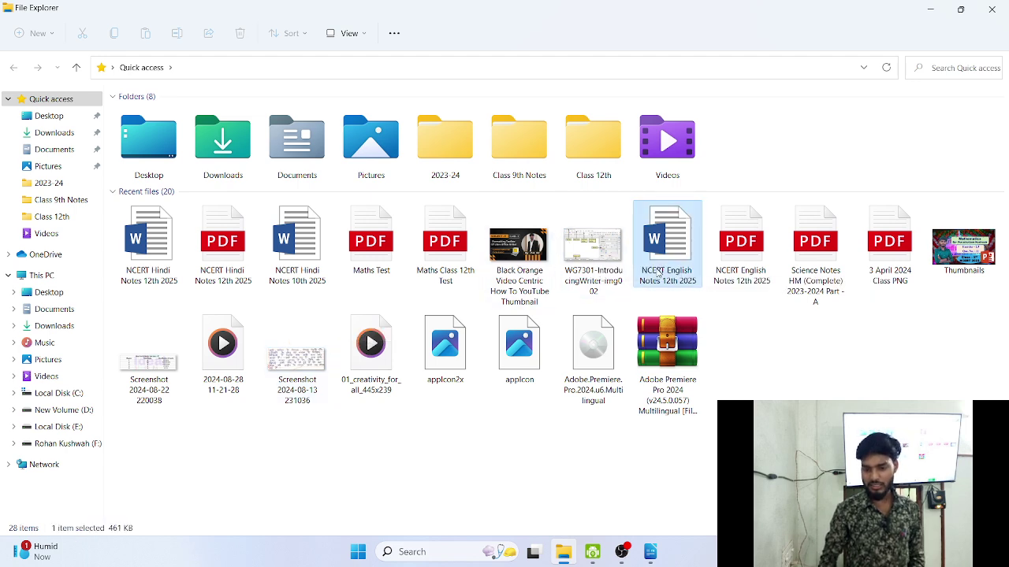
double_click(660, 271)
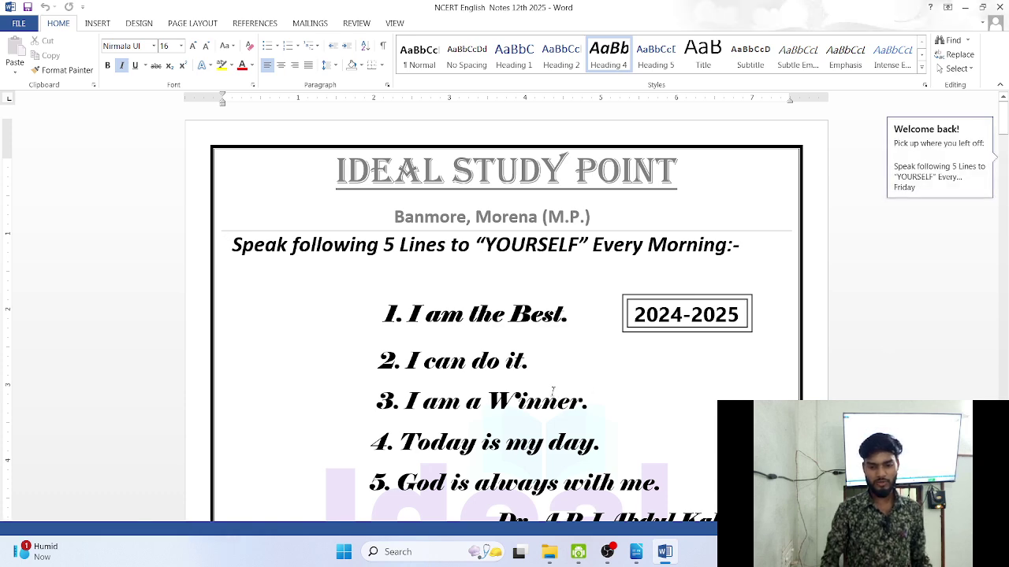
- Browse the English notes as far as the Q.17 character-sketch question on "The Last Lesson" on page 4
scroll(553, 390, down, 10)
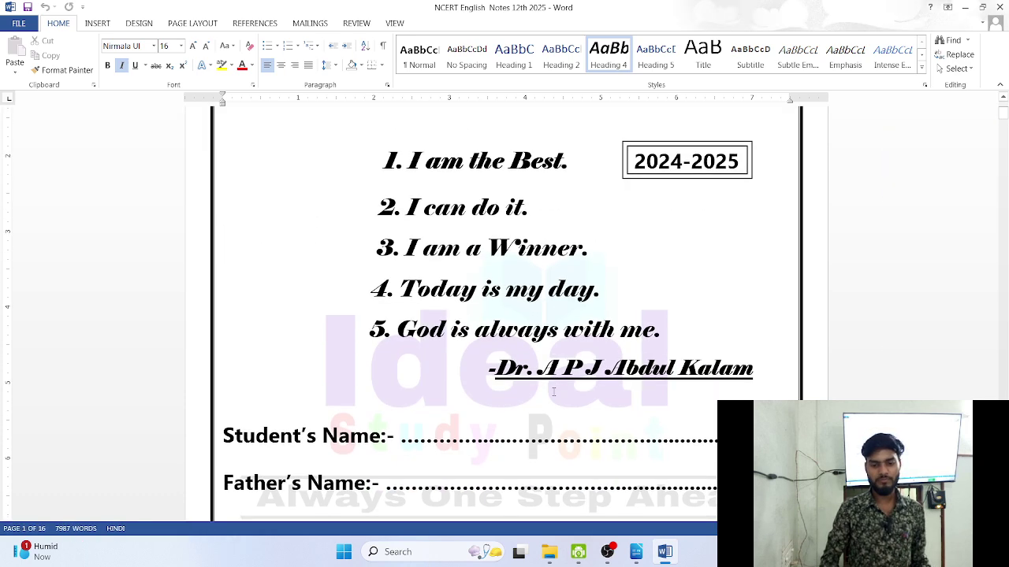
scroll(553, 394, down, 10)
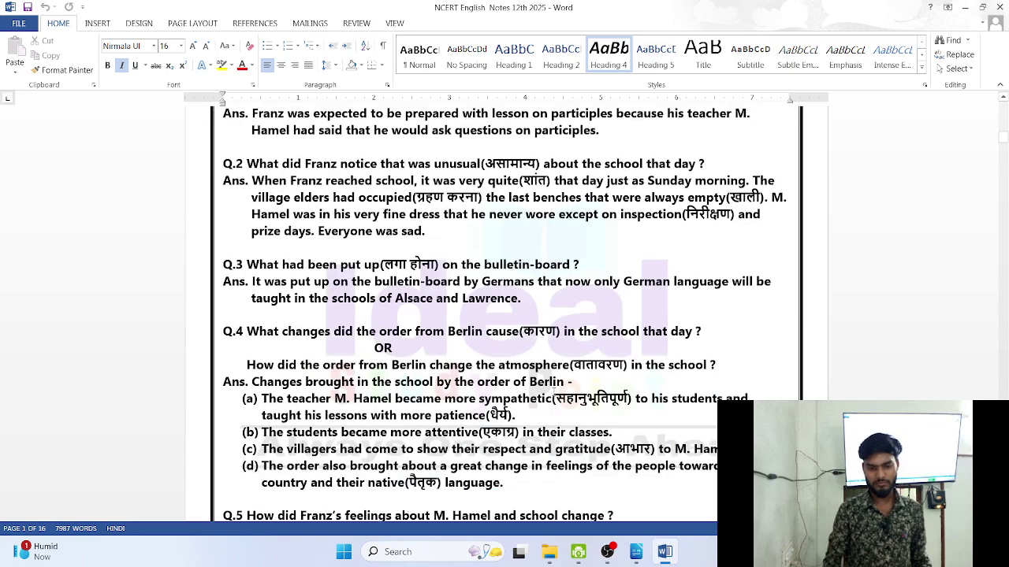
scroll(554, 391, down, 8)
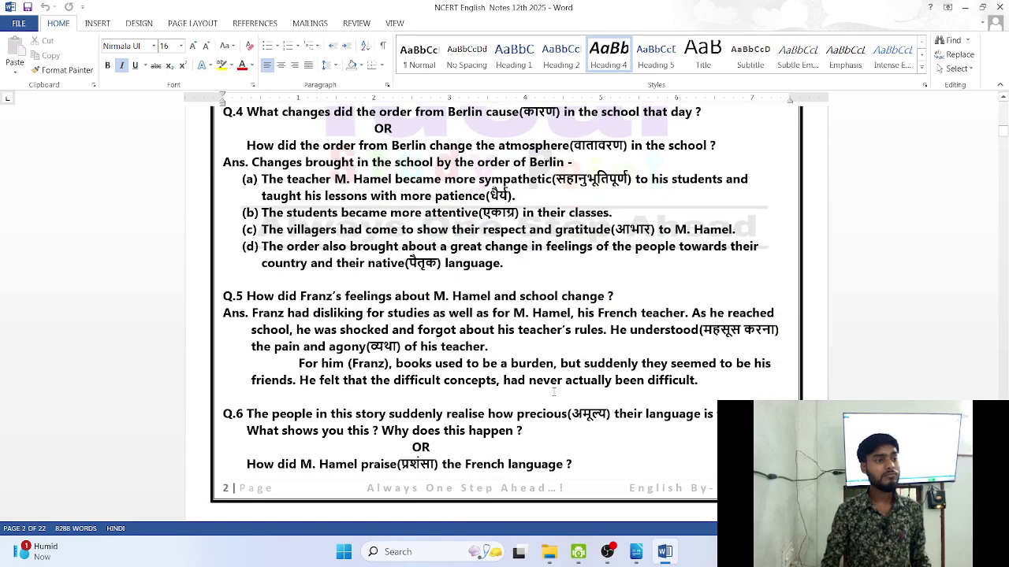
scroll(553, 392, down, 10)
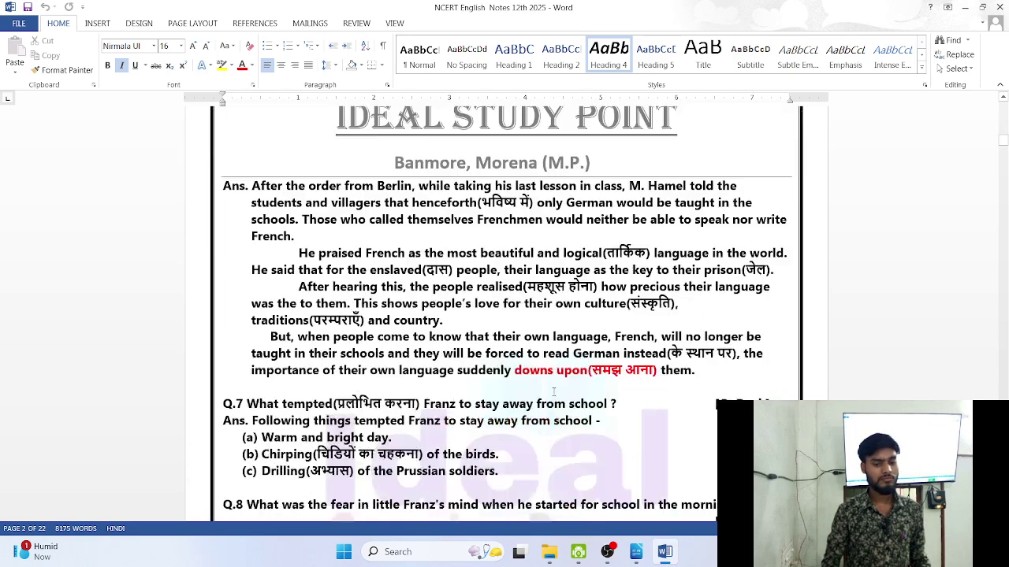
scroll(554, 392, down, 8)
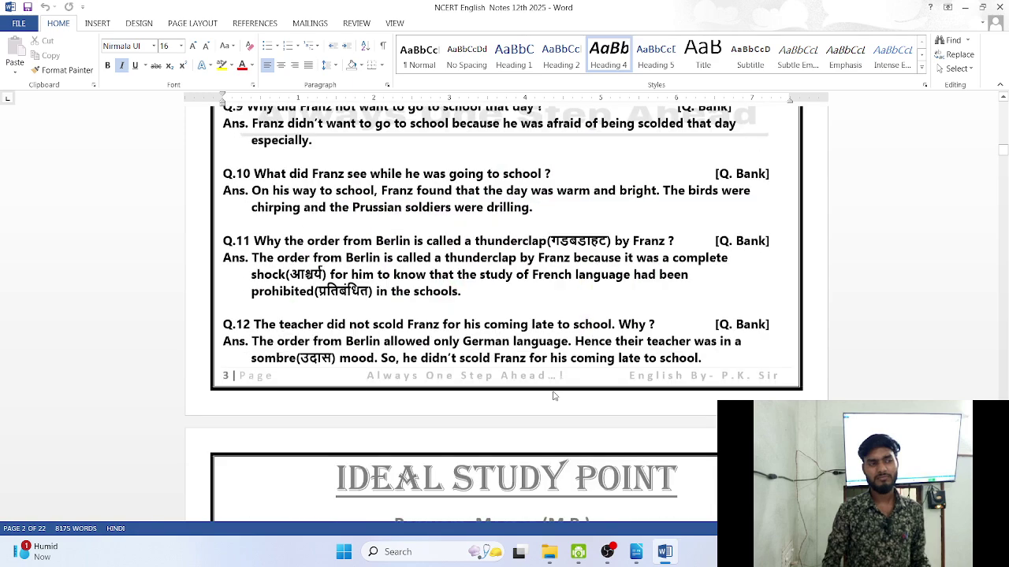
scroll(553, 397, down, 15)
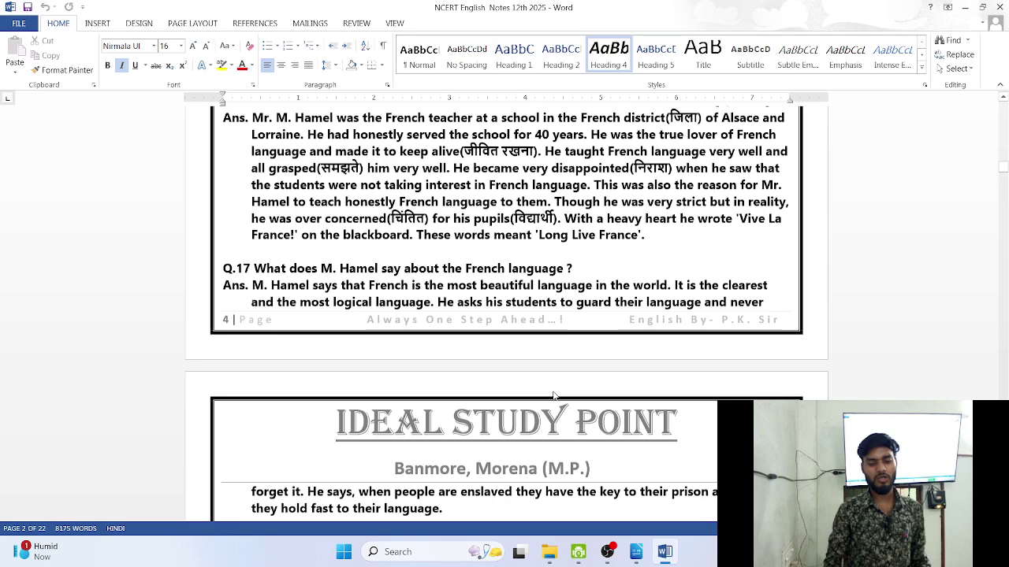
scroll(554, 397, up, 4)
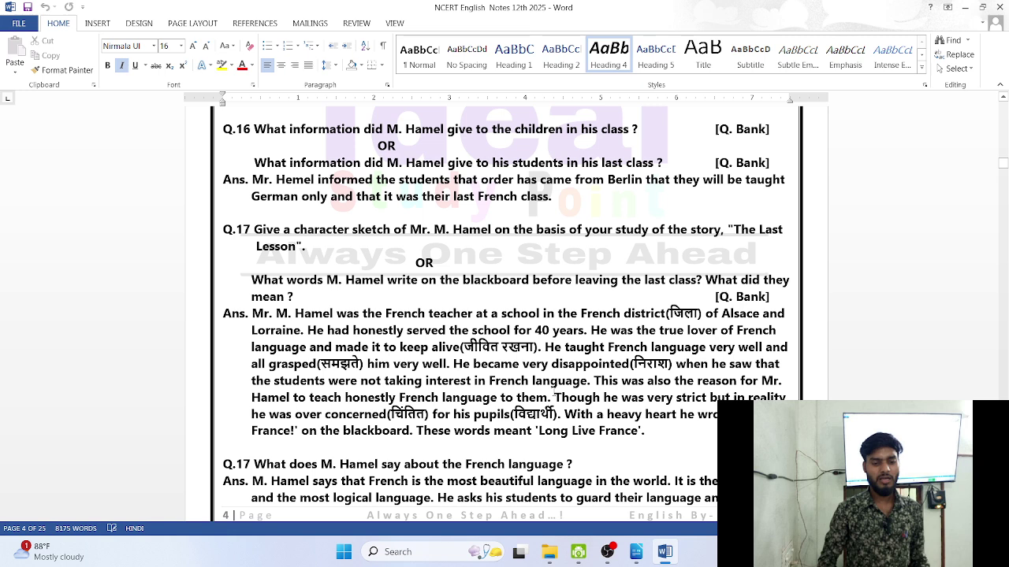
scroll(554, 396, down, 1)
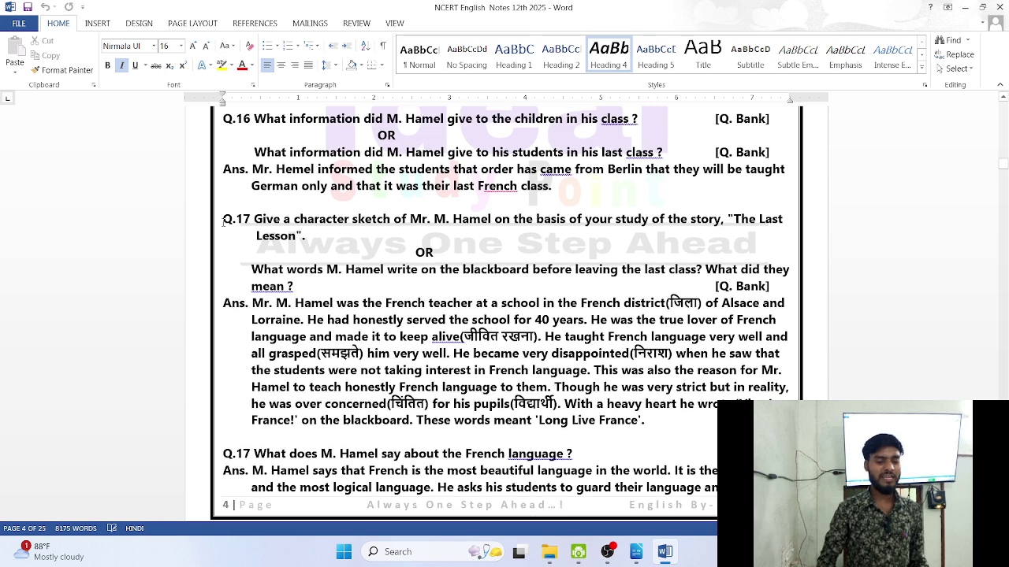
- Select and copy the text from the Q.17 character-sketch question through the end of the Q.18 answer
click(224, 222)
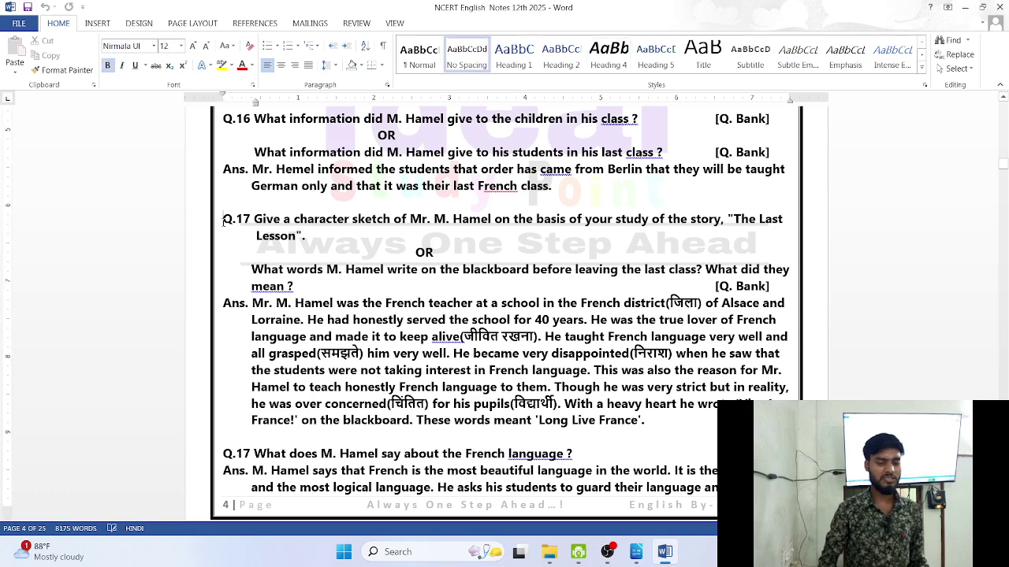
key(ctrl+shift+Down)
key(ctrl+shift+Down)
key(ctrl+shift+Down)
key(ctrl+shift+Down)
key(ctrl+shift+Down)
key(ctrl+shift+Down)
key(ctrl+shift+Down)
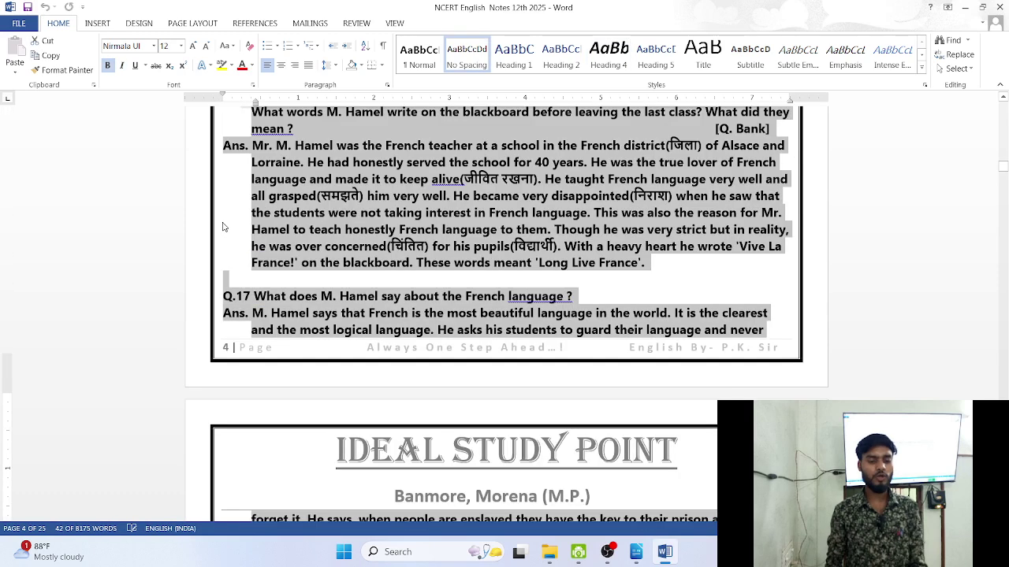
key(ctrl+shift+Down)
key(ctrl+shift+Down)
key(ctrl+shift+Down)
key(ctrl+shift+Down)
key(shift+Up)
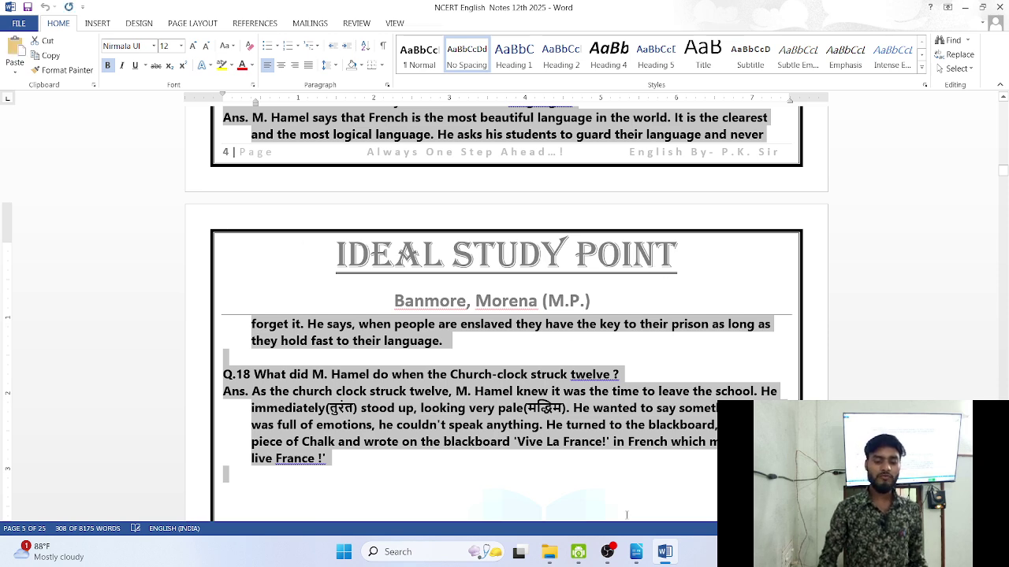
- Switch to LibreOffice Writer, paste the copied questions and answers into the blank document, and return to its beginning
click(636, 553)
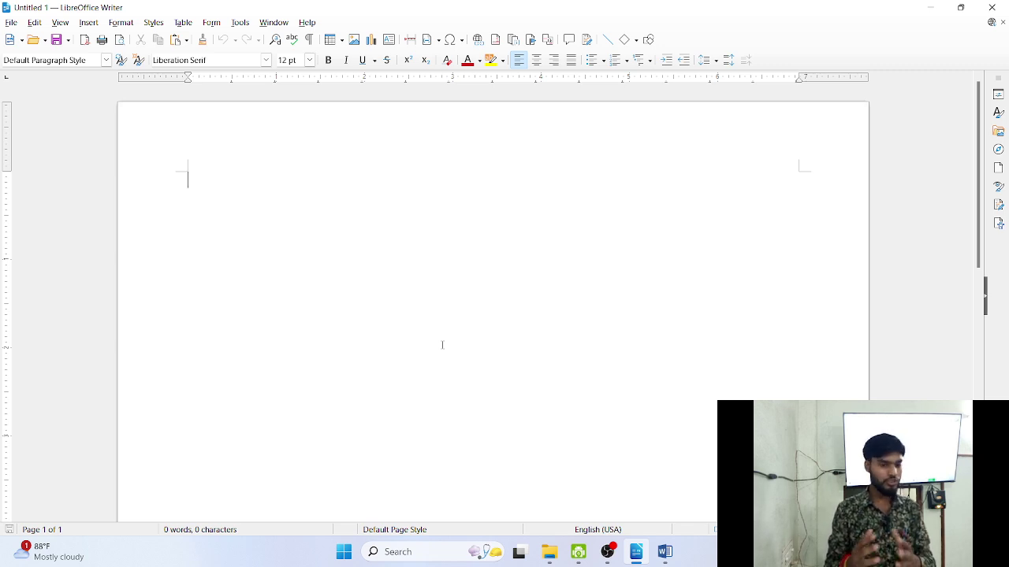
key(ctrl+v)
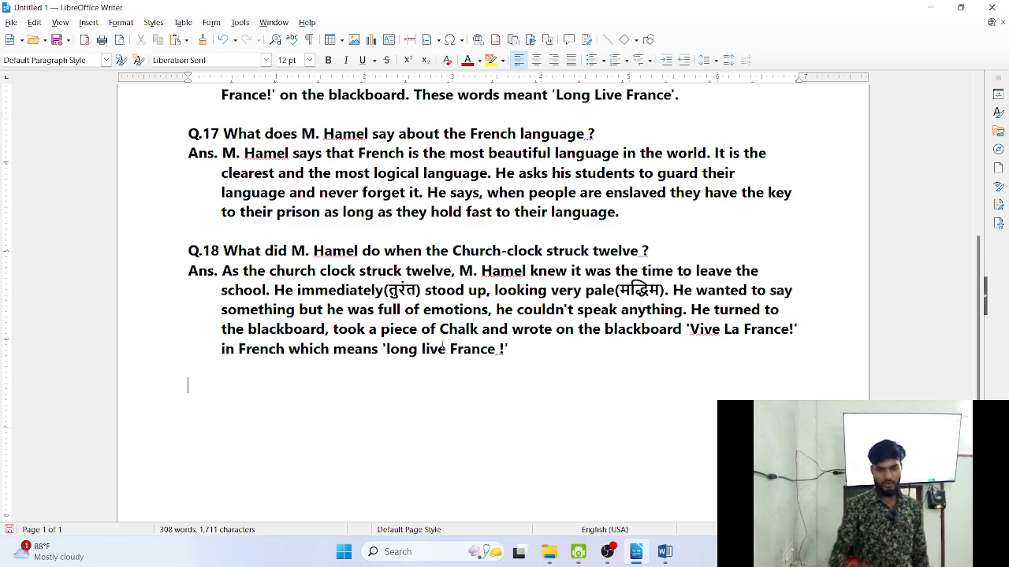
scroll(456, 263, up, 8)
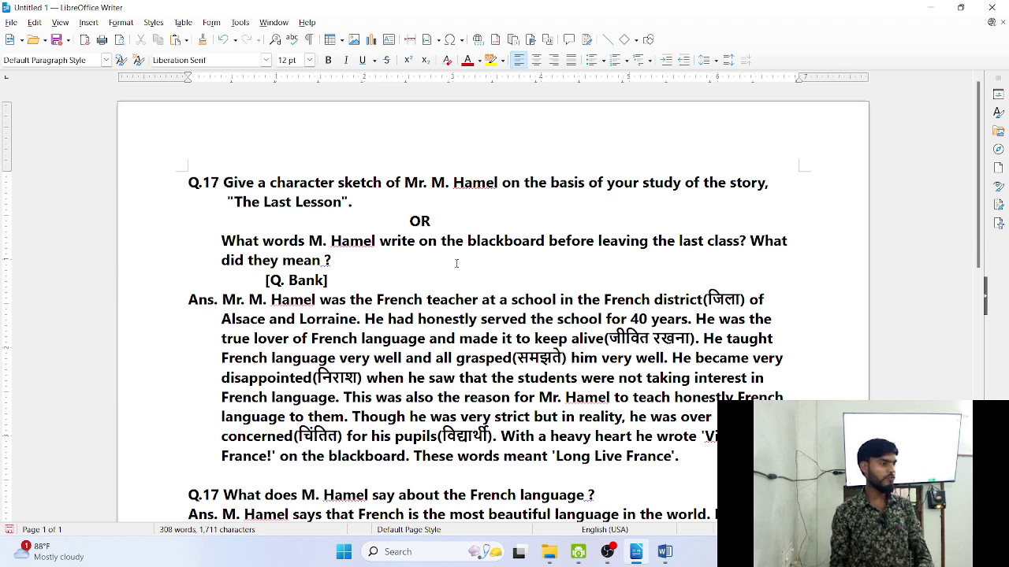
- Close the English notes document and quit Word, returning to the pasted text in LibreOffice Writer
click(665, 551)
key(ctrl+a)
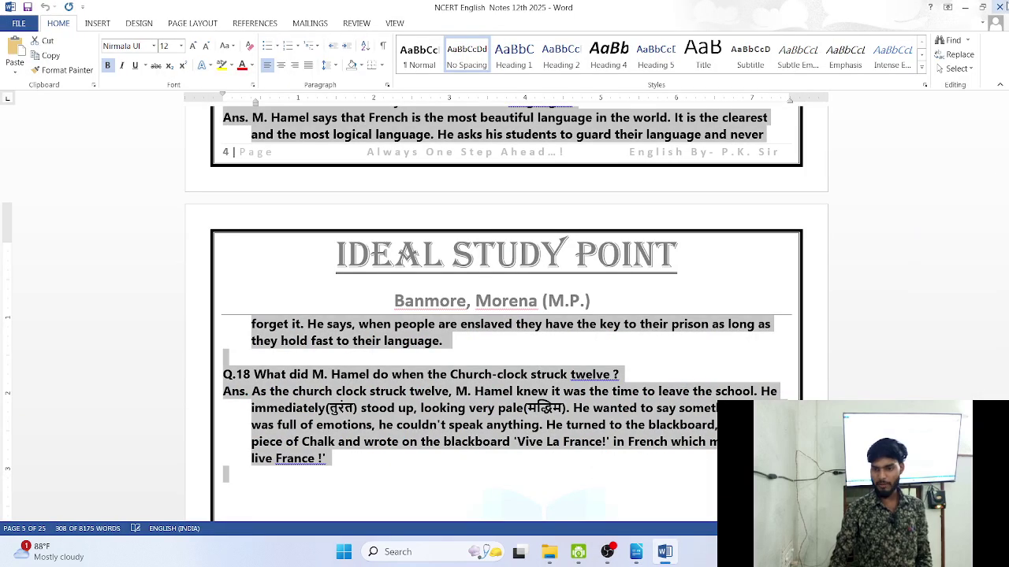
key(ctrl+w)
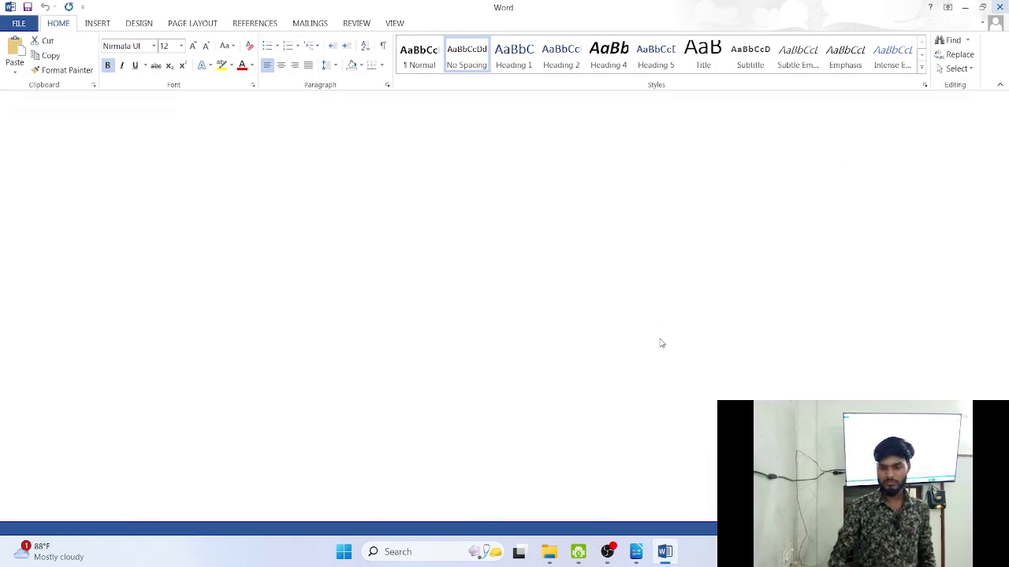
key(alt+F4)
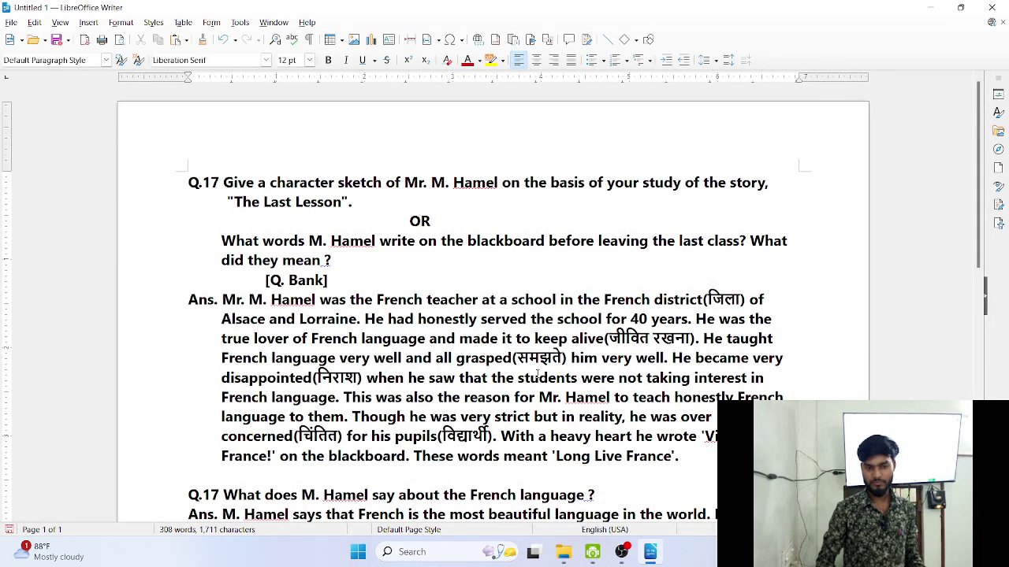
scroll(537, 375, down, 5)
scroll(537, 376, up, 5)
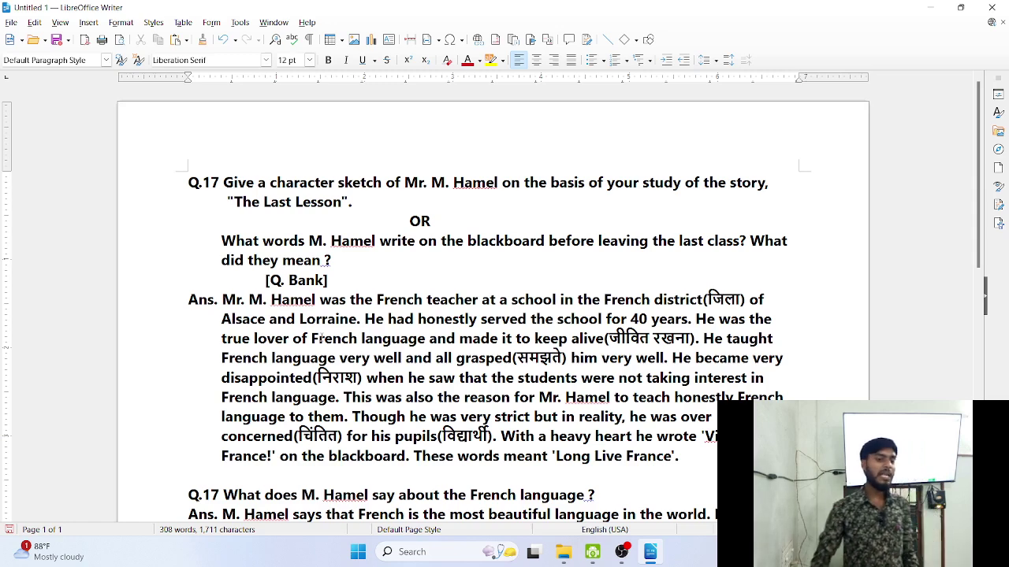
- Create a new blank text document and switch back to the document with the pasted questions and answers
click(8, 41)
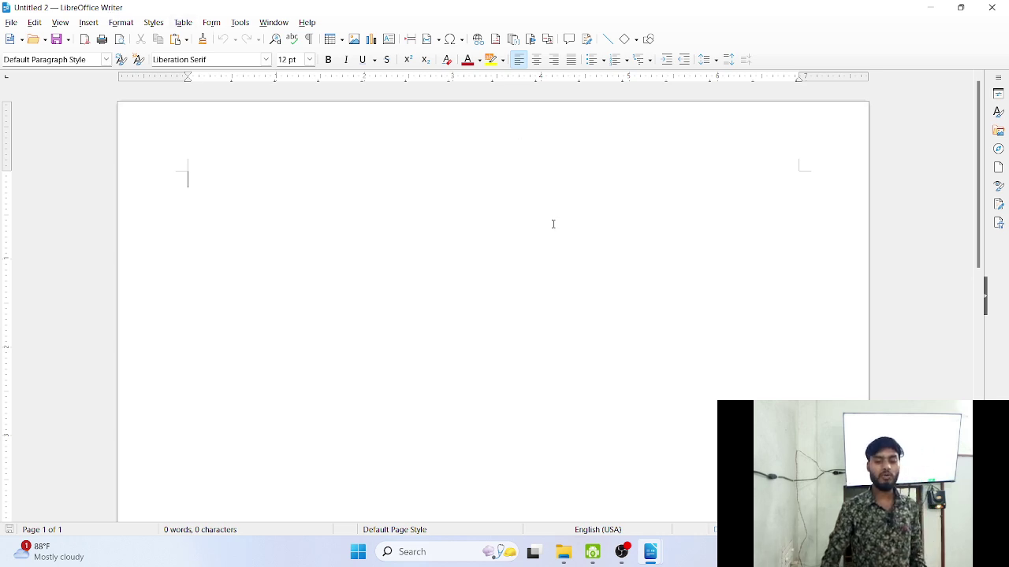
mouse_move(652, 561)
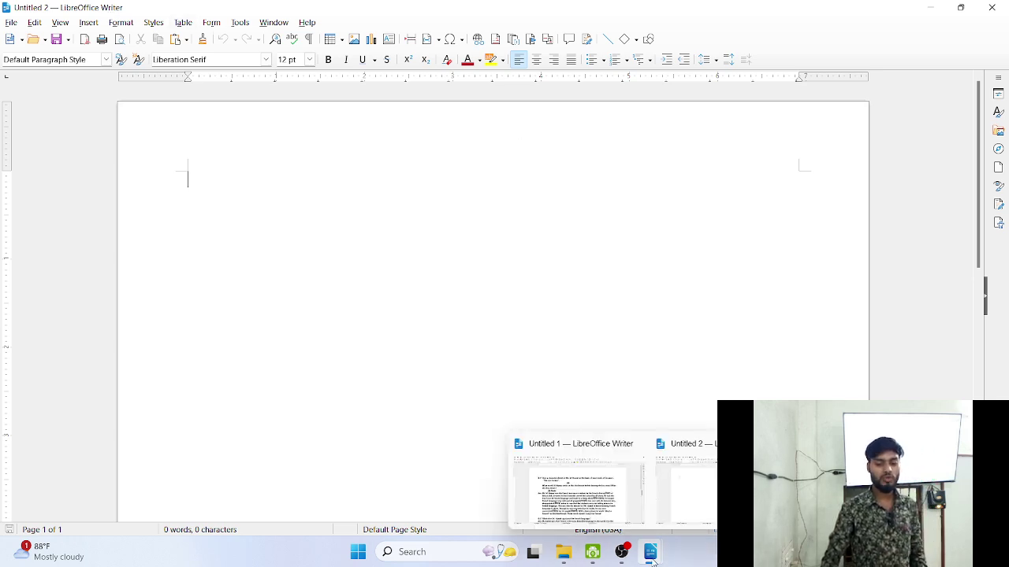
click(597, 494)
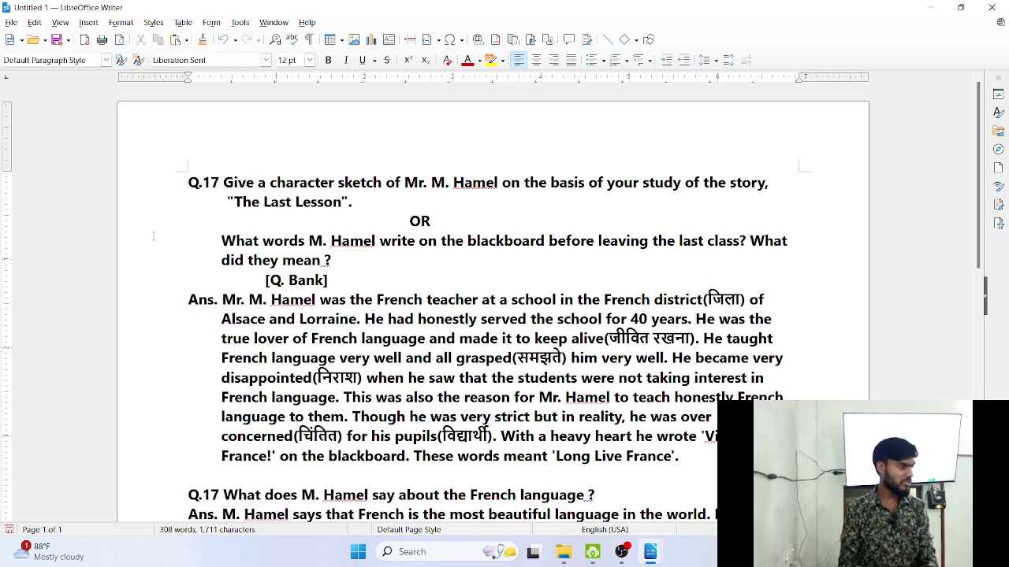
- Create another blank text document, close it, and return to the Writer document containing the pasted text
key(ctrl+n)
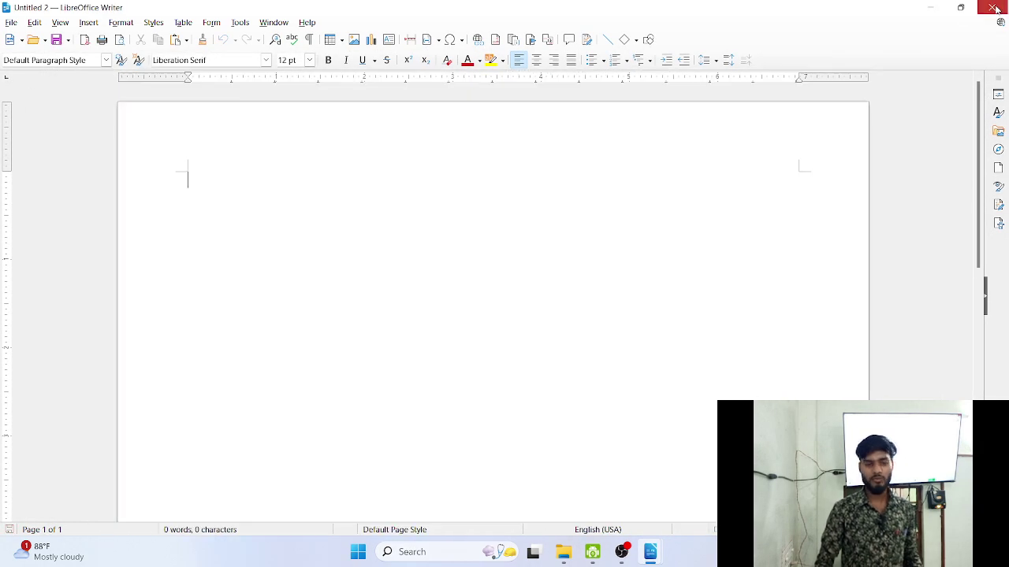
click(993, 10)
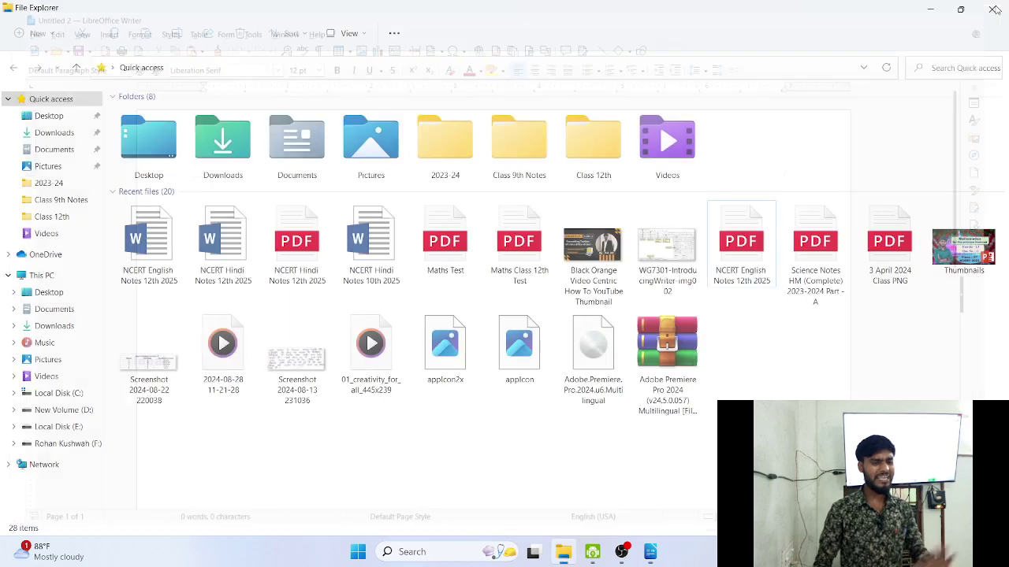
click(649, 555)
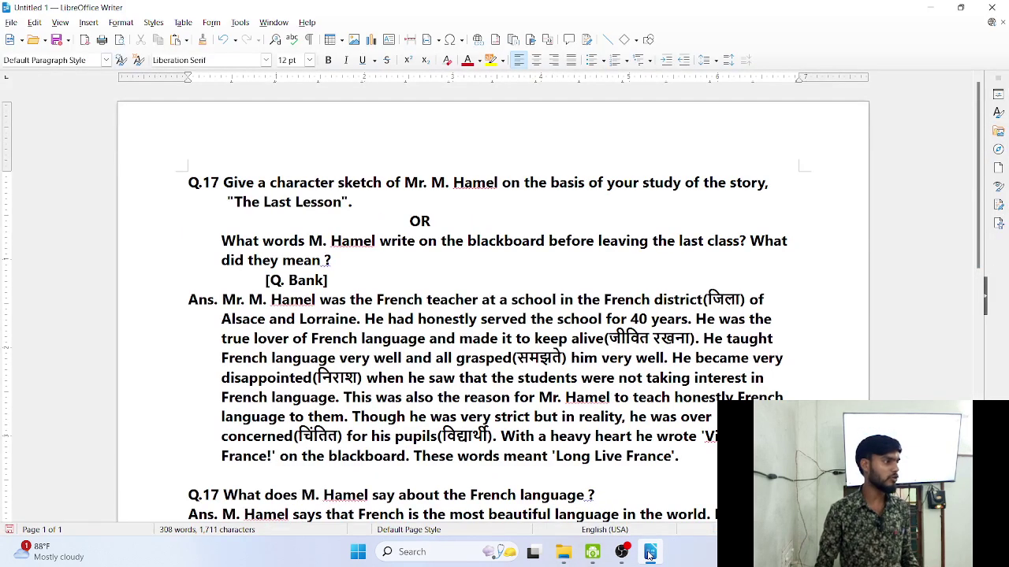
- Create a new spreadsheet from the list of new document types and close it
click(22, 41)
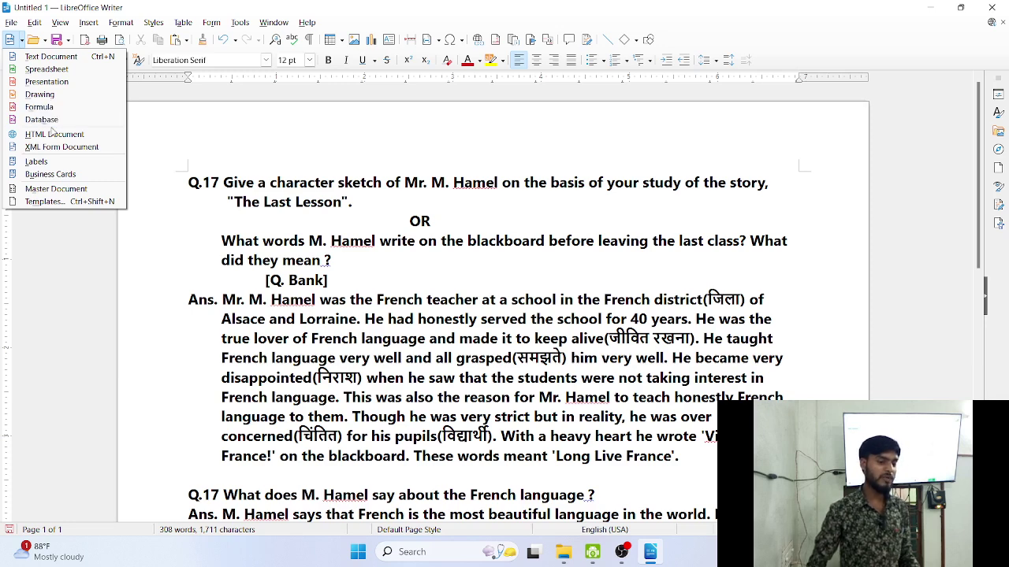
click(46, 71)
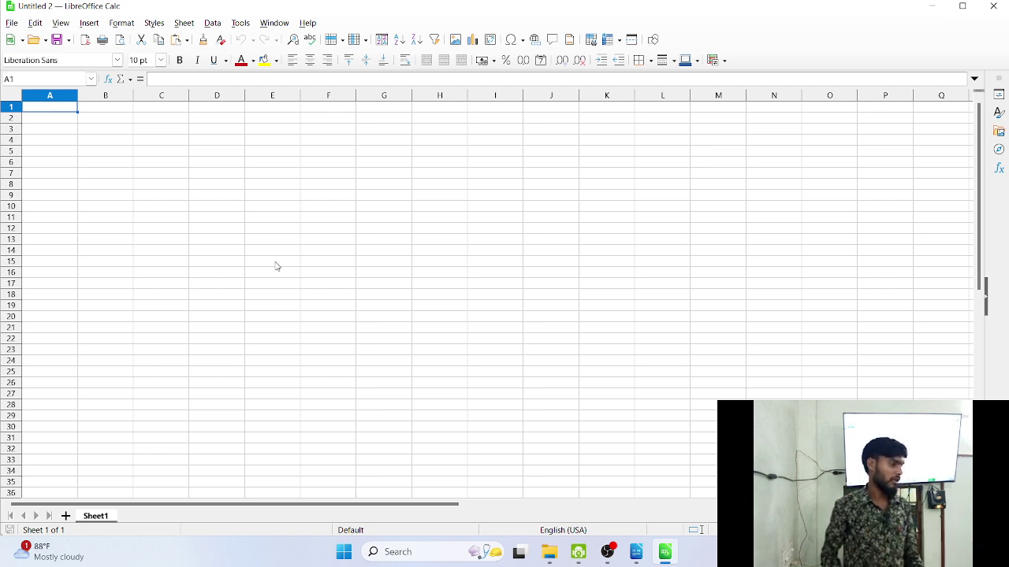
click(1003, 5)
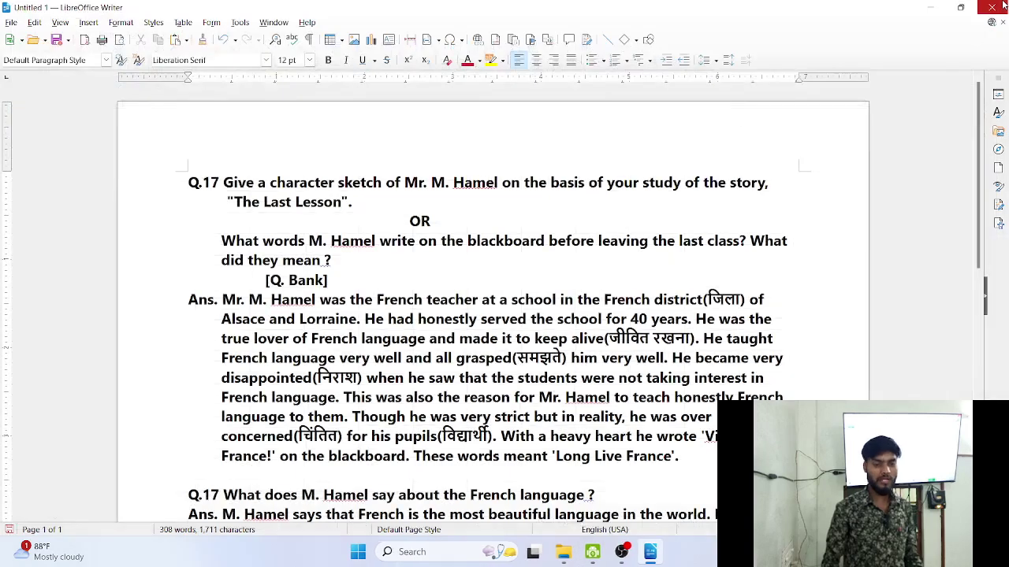
- Create a new text document from the list of new document types and close it
click(21, 40)
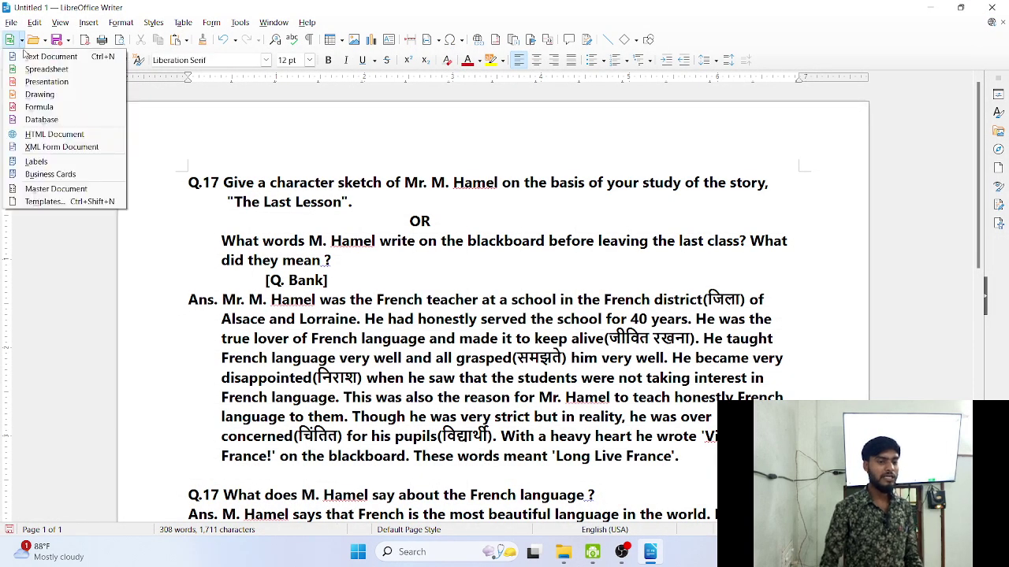
click(26, 57)
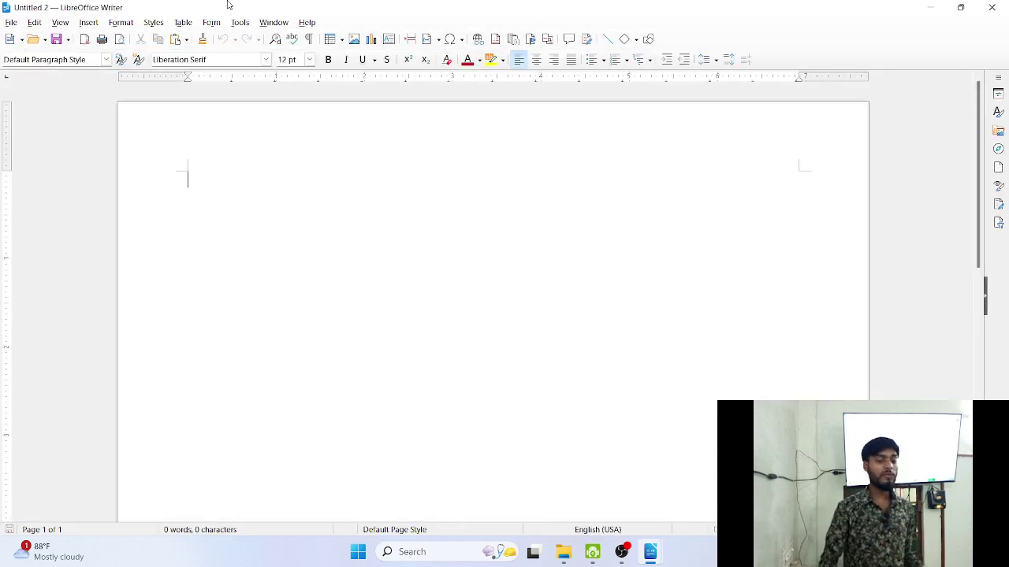
click(992, 6)
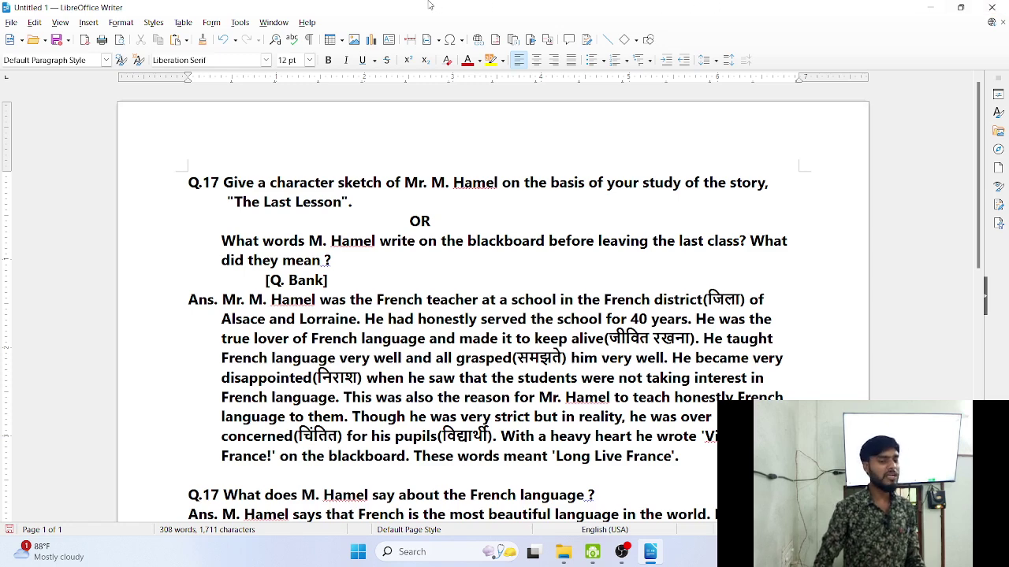
- Create a new presentation, dismiss the template selection, and close the presentation
click(21, 41)
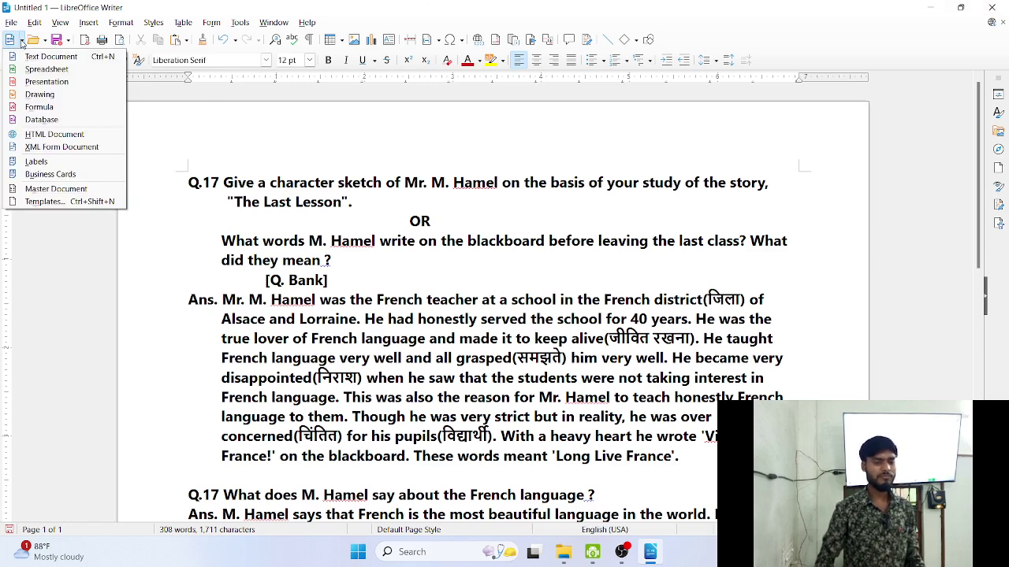
click(47, 82)
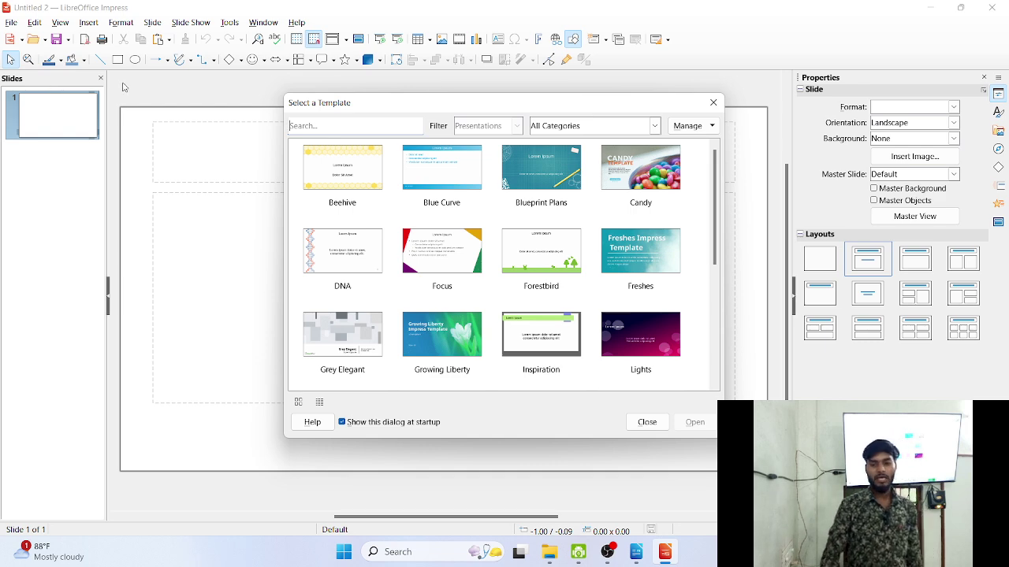
click(713, 103)
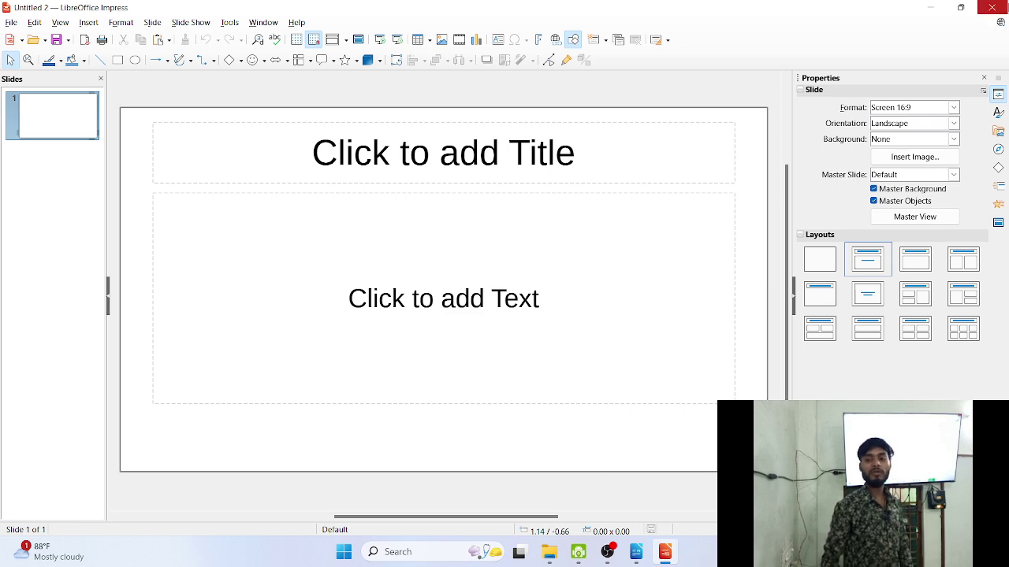
click(1004, 6)
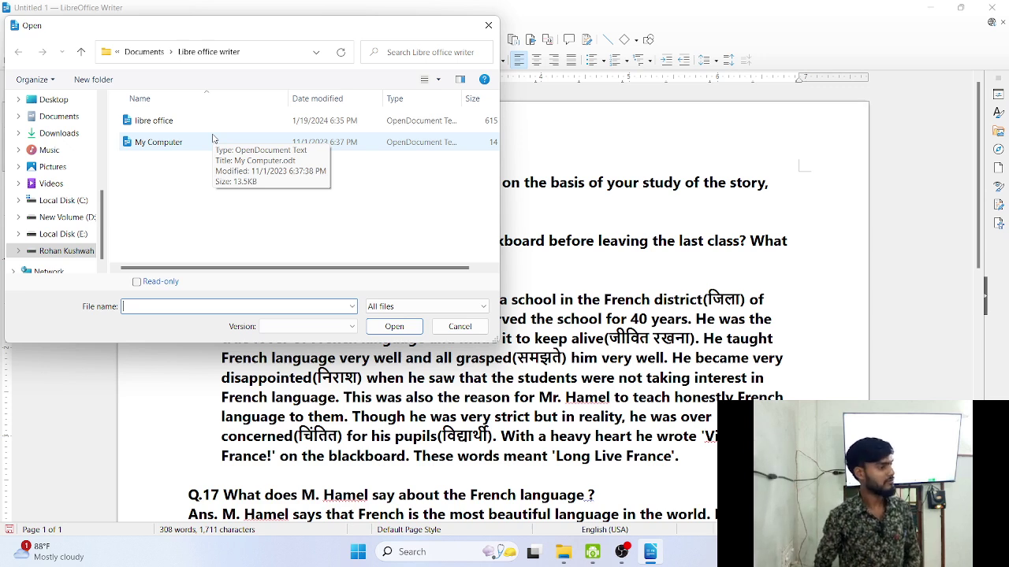
- Open the "My Computer" document from the "Libre office writer" folder, and view the recent documents list back in the pasted-text document
click(174, 149)
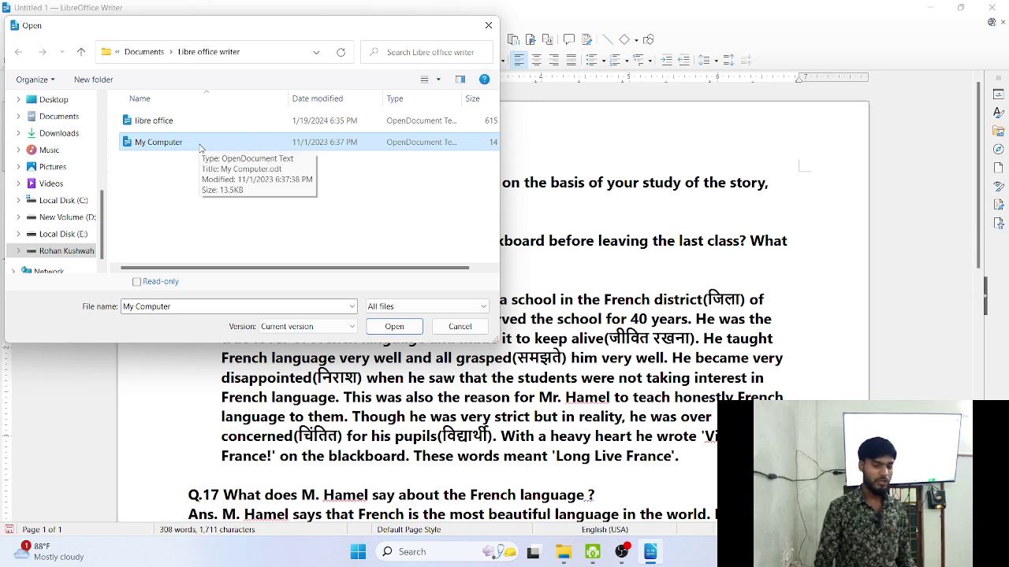
click(384, 330)
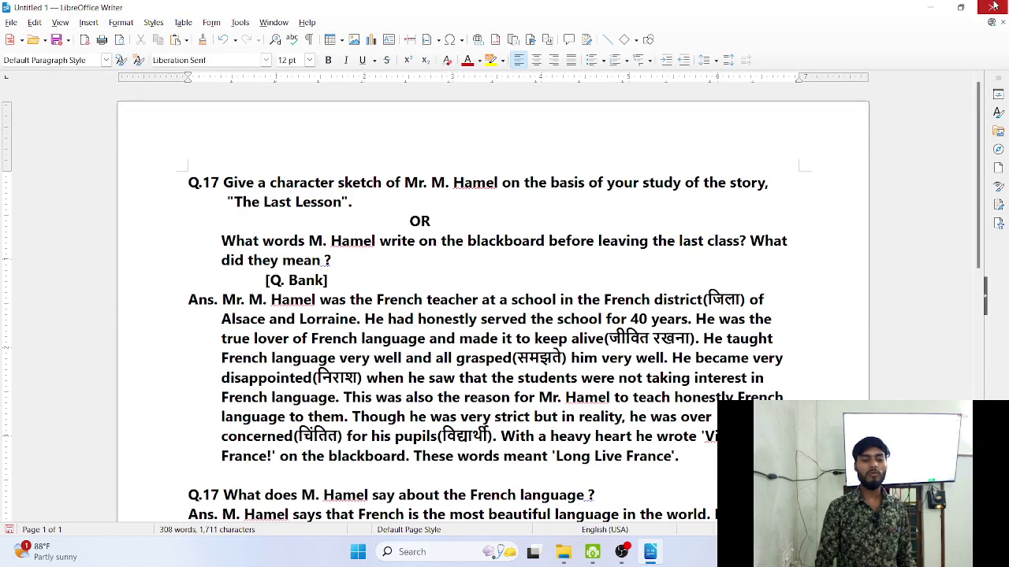
click(46, 40)
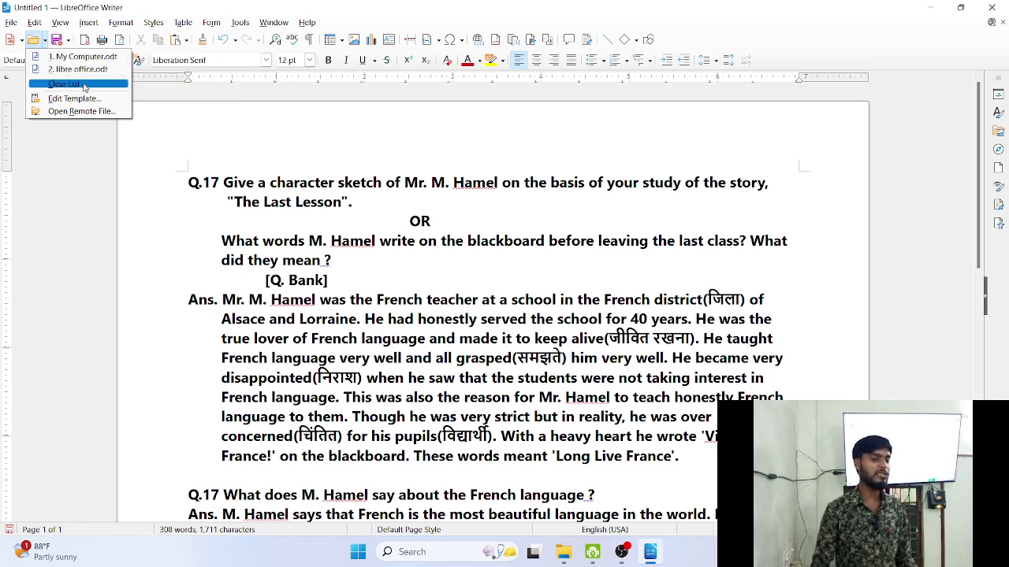
click(217, 130)
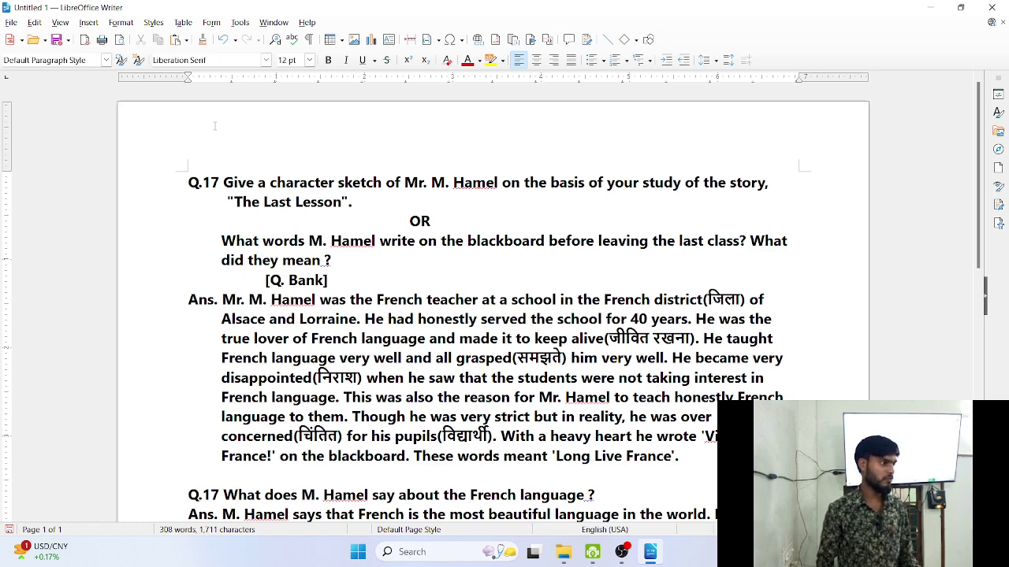
- Start saving the document and choose the F: drive folder Ideal Study Point > Documents > Libre office writer as its location
click(57, 41)
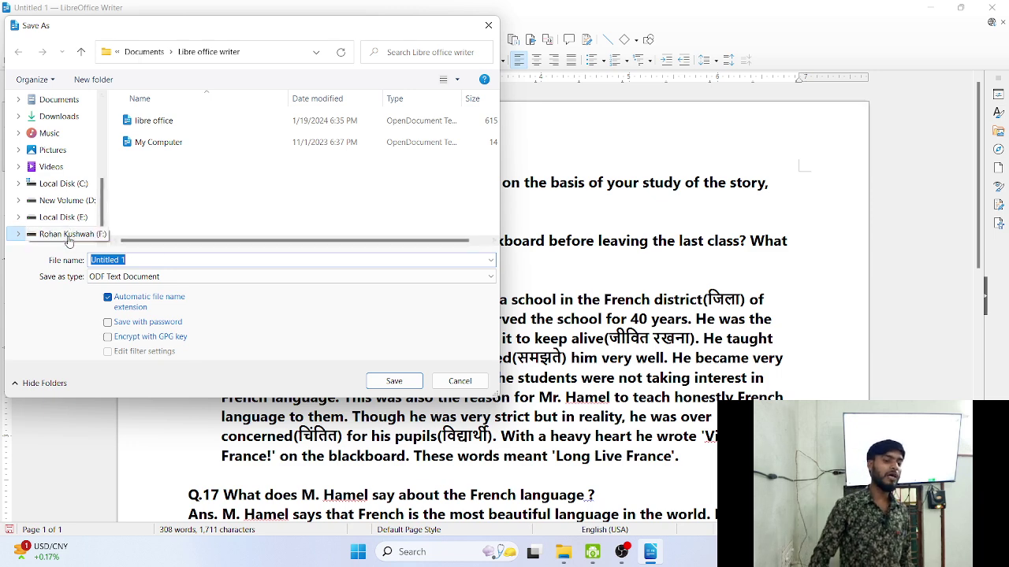
click(69, 236)
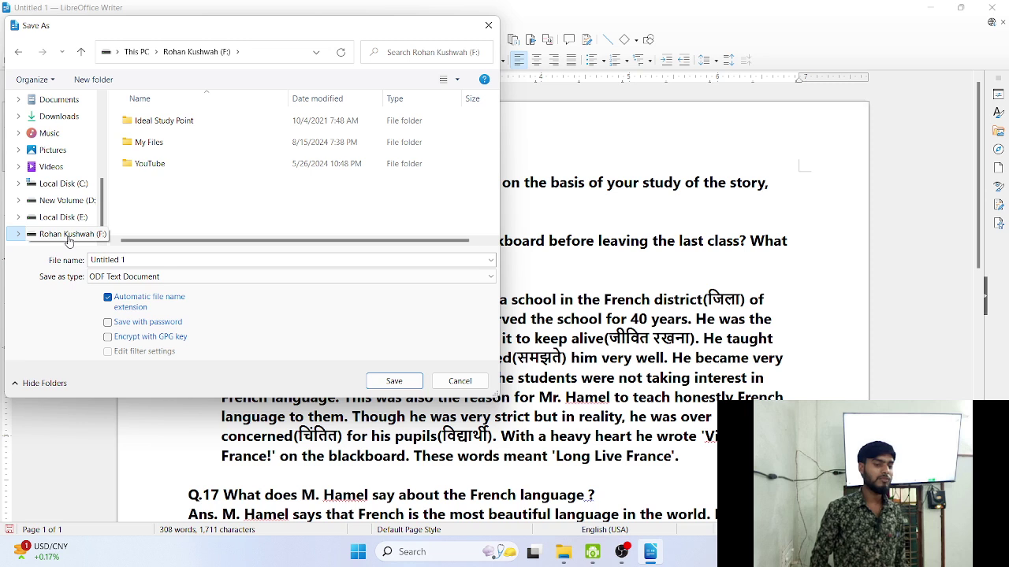
double_click(231, 120)
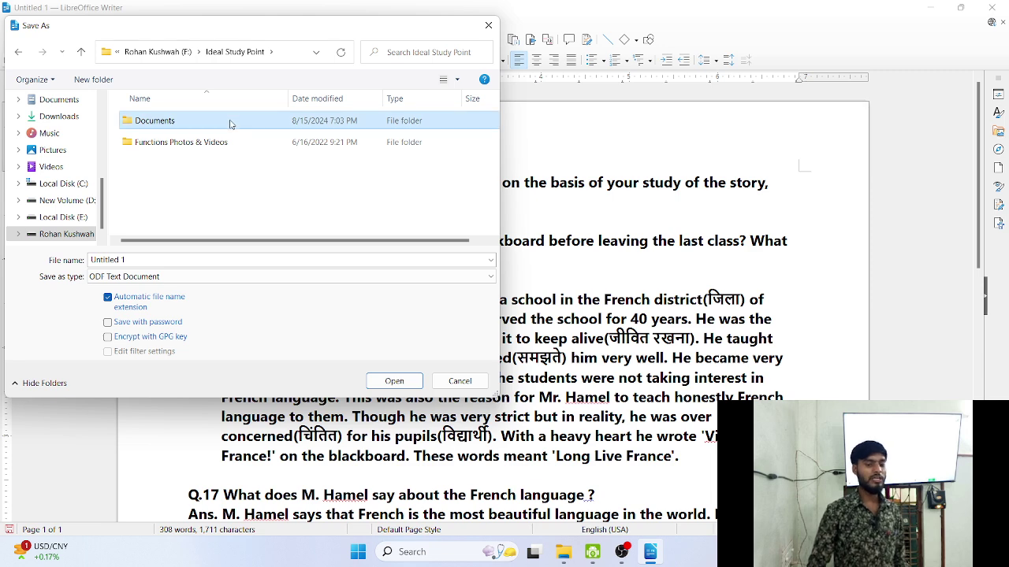
double_click(231, 120)
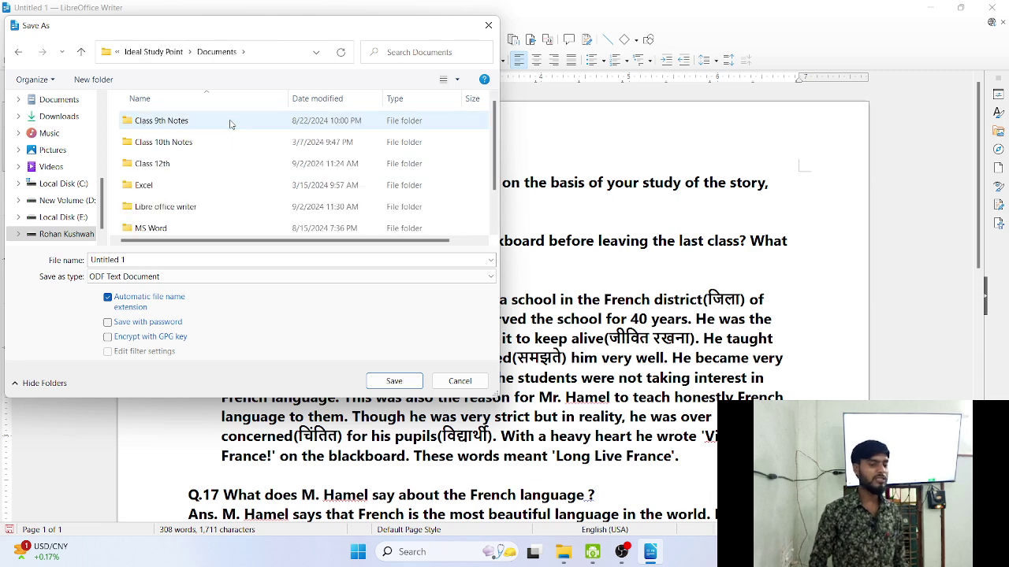
double_click(213, 207)
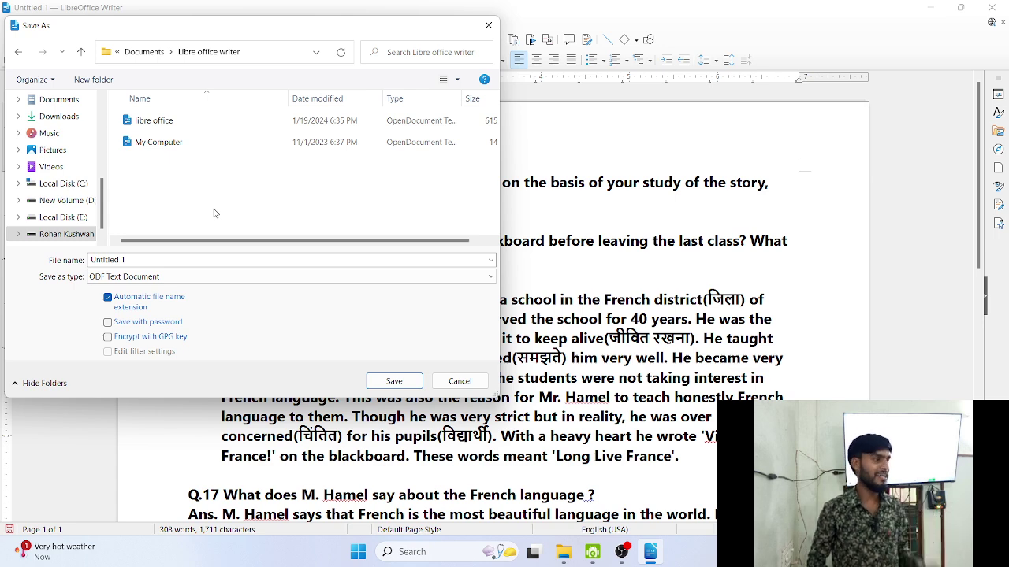
- Replace the default name of the document being saved with "Libre office1"
click(184, 261)
key(BackSpace)
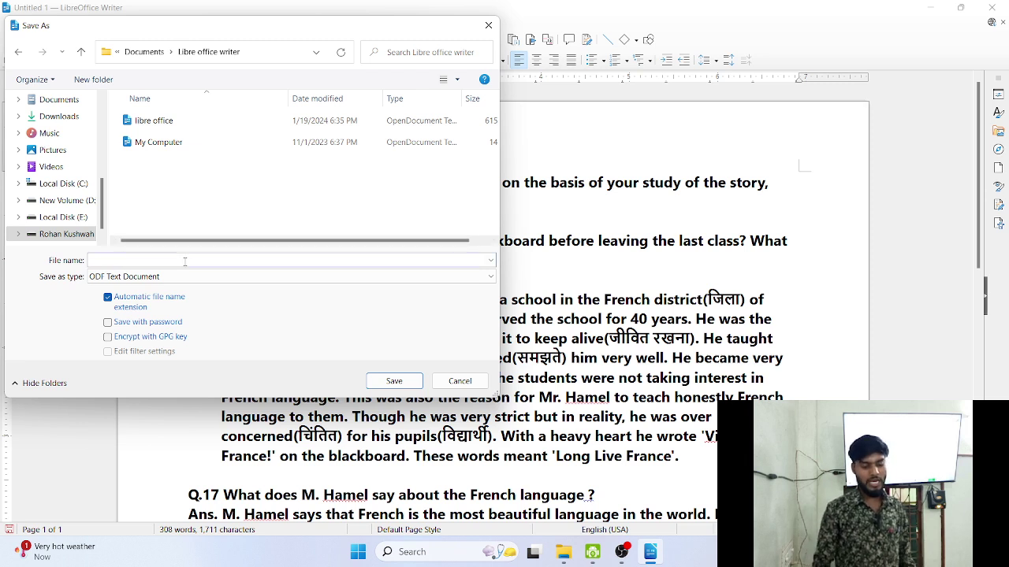
text(Libre)
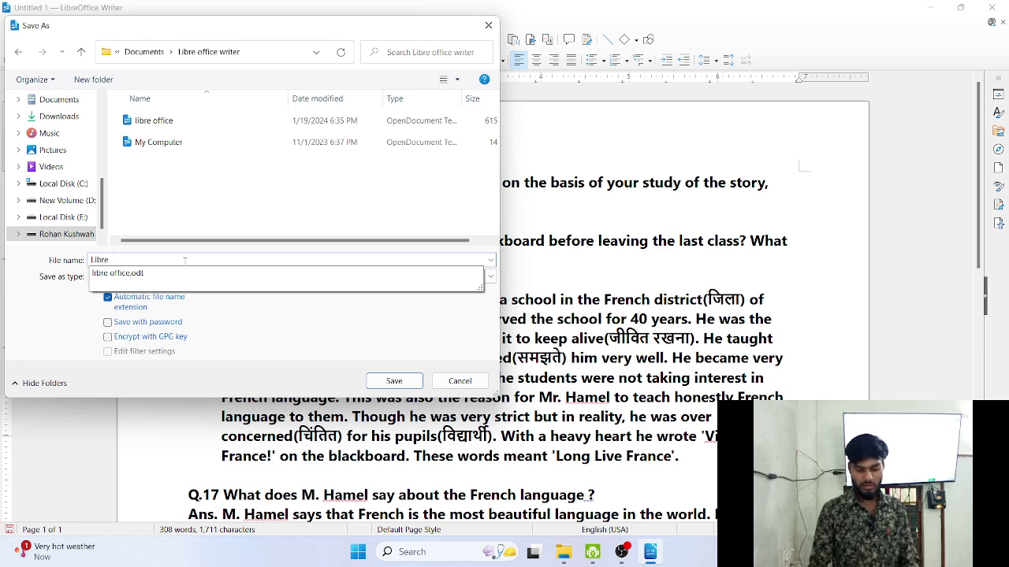
text( of)
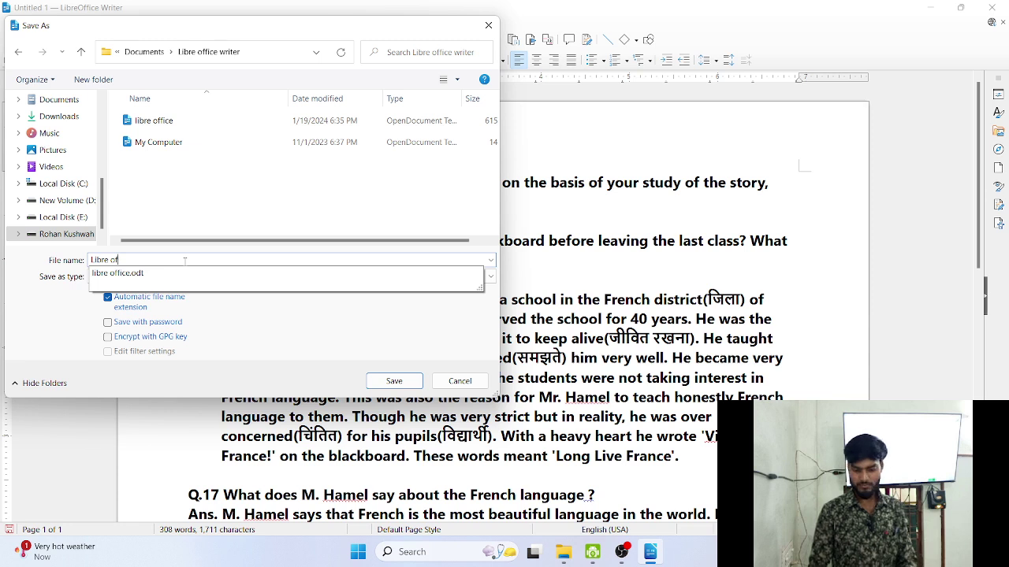
text(fice)
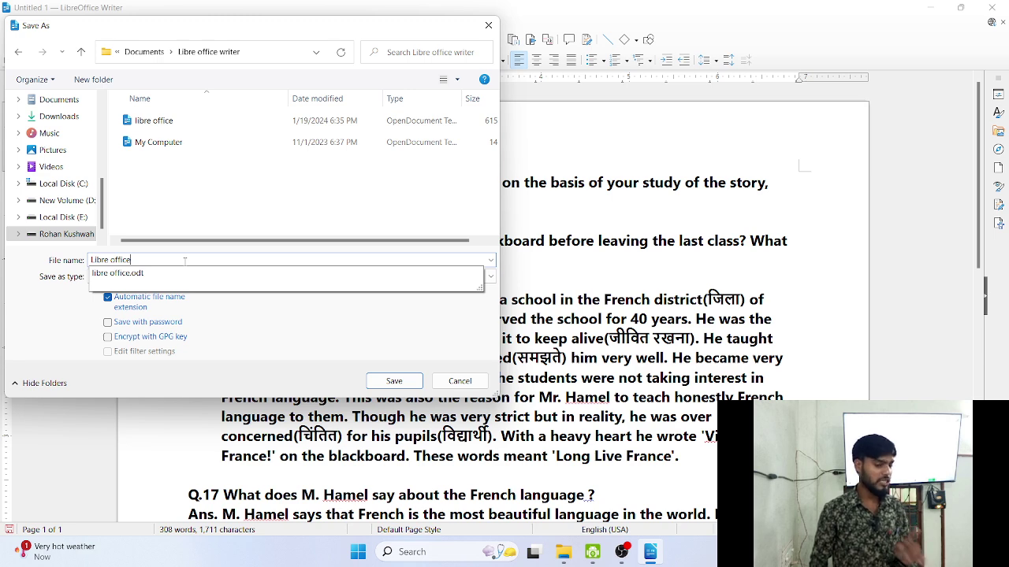
text(2)
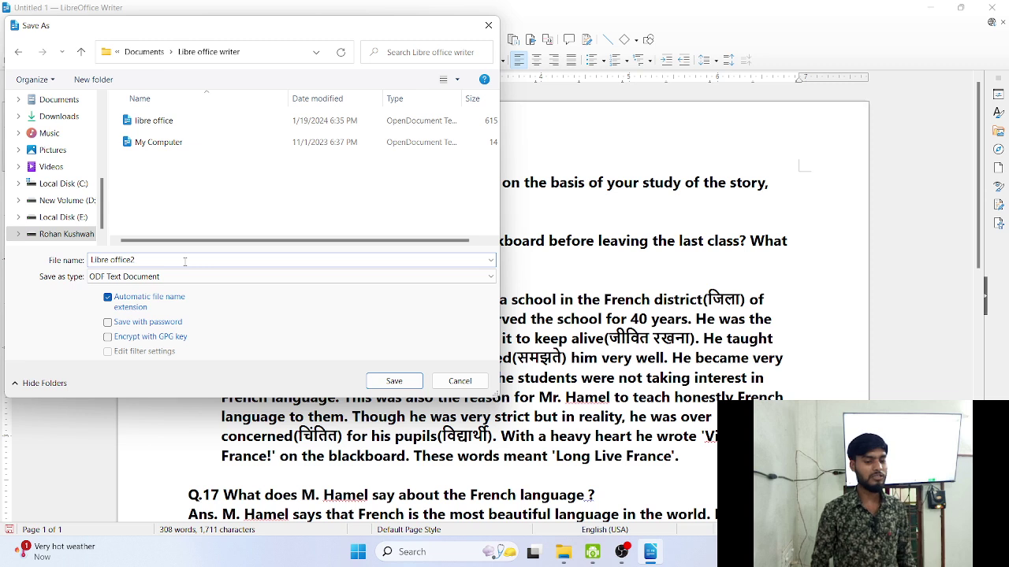
key(BackSpace)
text(1)
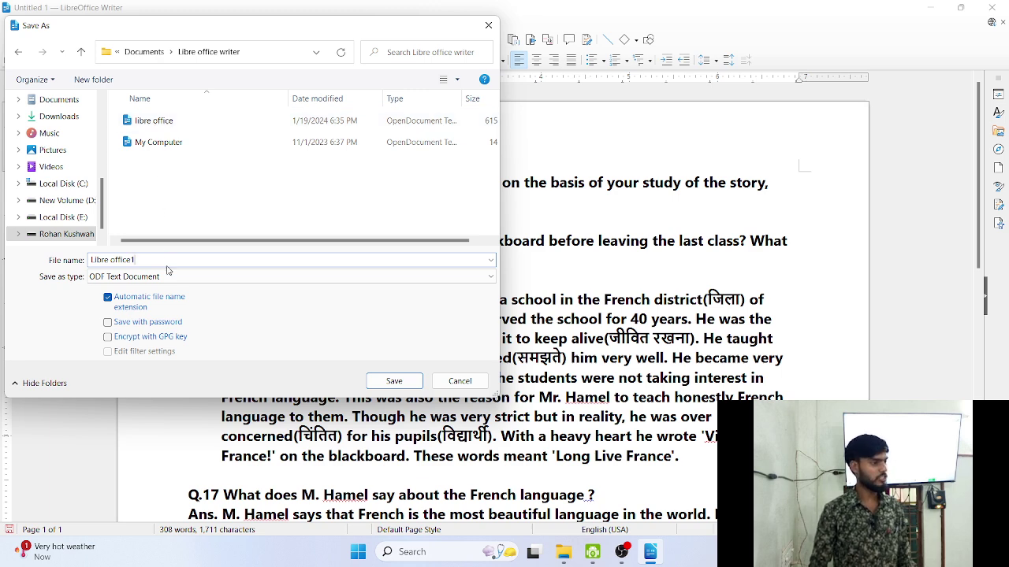
- Save the document under the entered name in ODF Text Document format, and view the additional save options
click(393, 381)
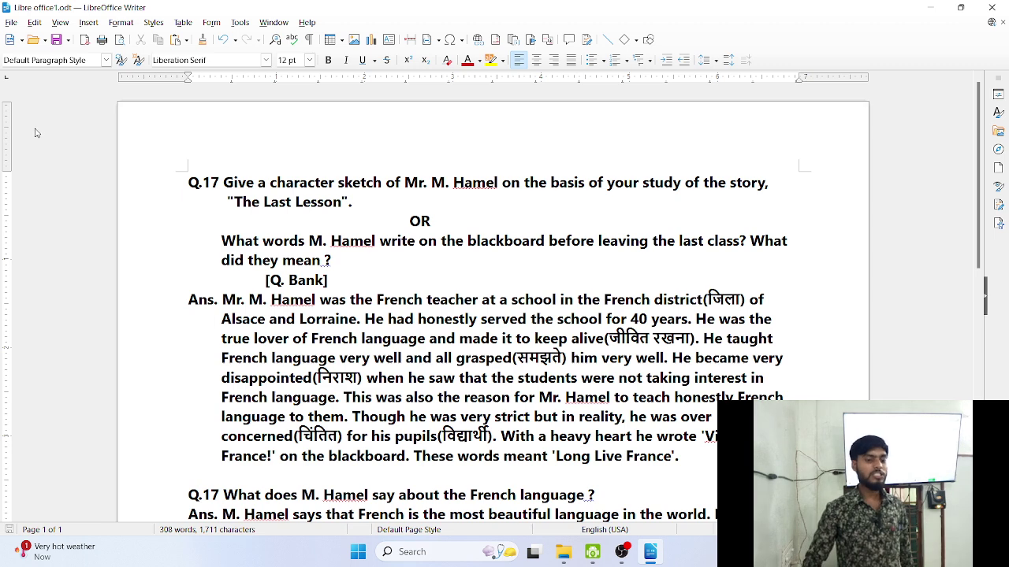
click(69, 41)
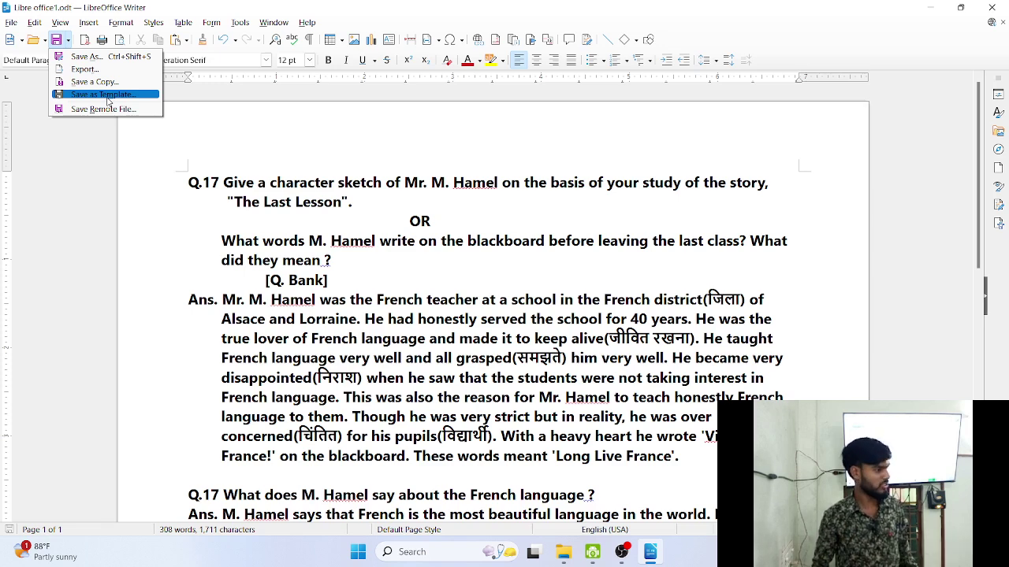
click(242, 138)
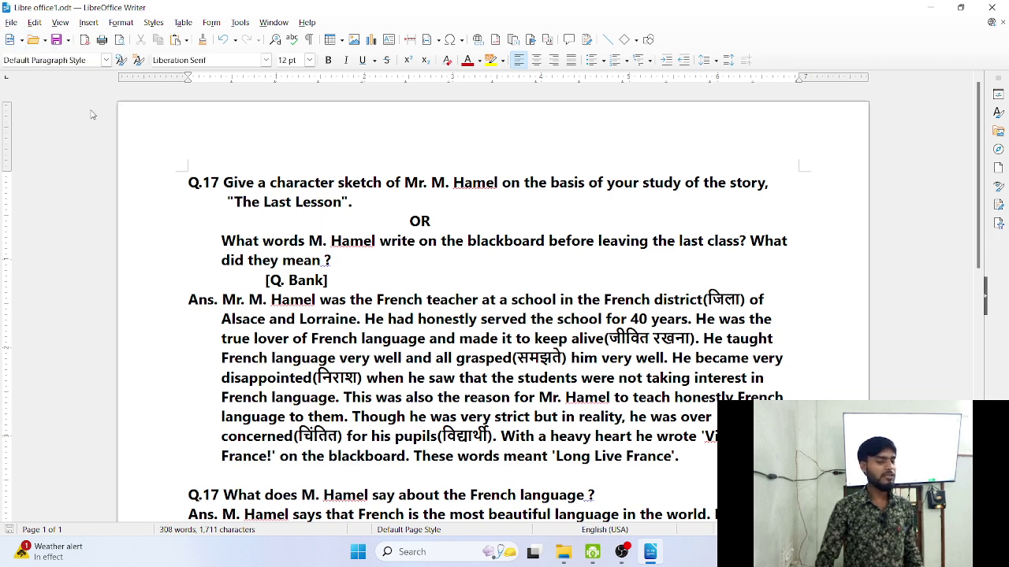
- Export the document directly as a PDF named "Libre office1" in the "Libre office writer" folder
click(85, 41)
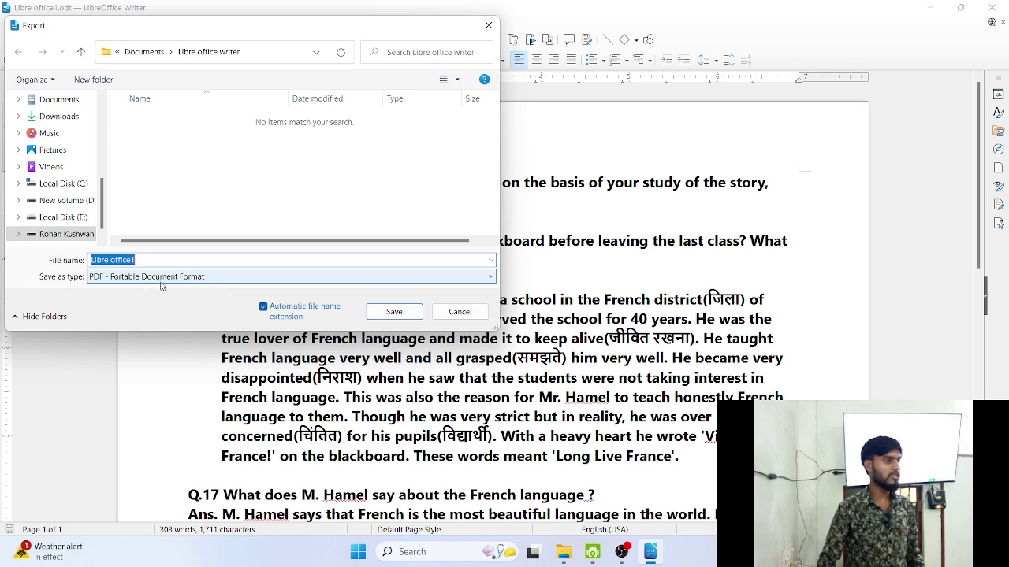
click(394, 312)
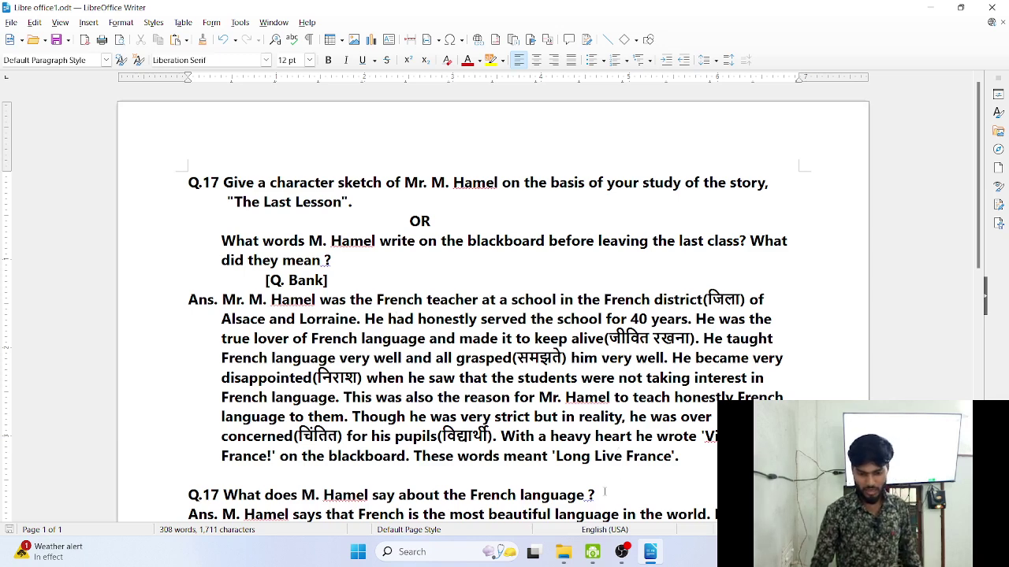
- Check the exported PDF in File Explorer under F: > Ideal Study Point > Documents > Libre office writer, and return to the Writer document
click(564, 556)
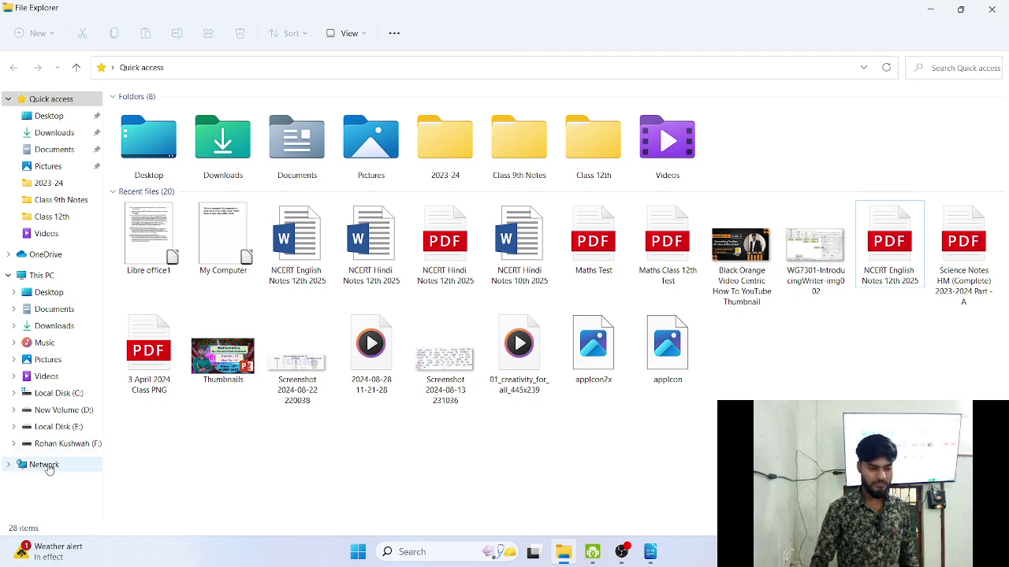
click(67, 446)
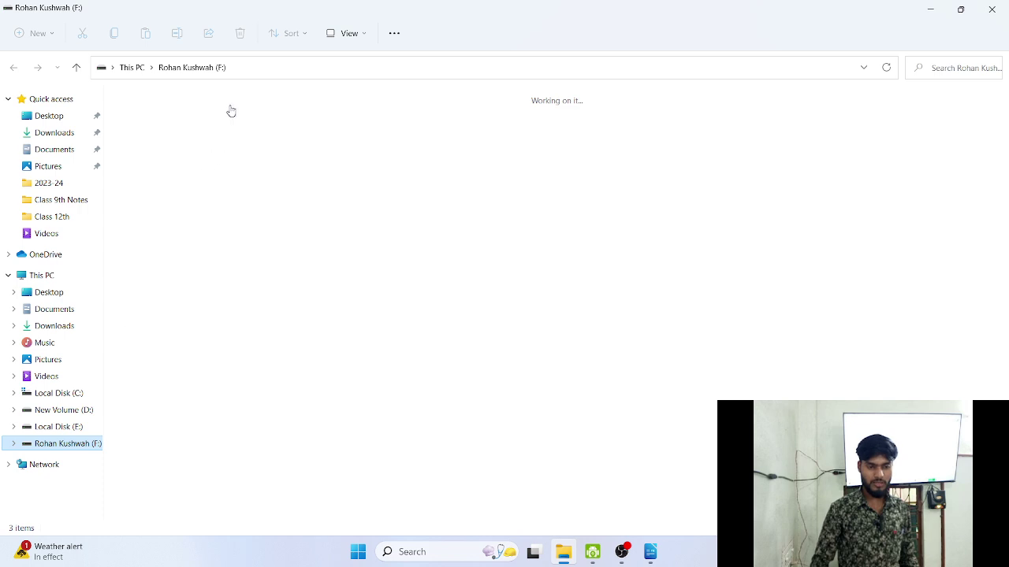
click(156, 130)
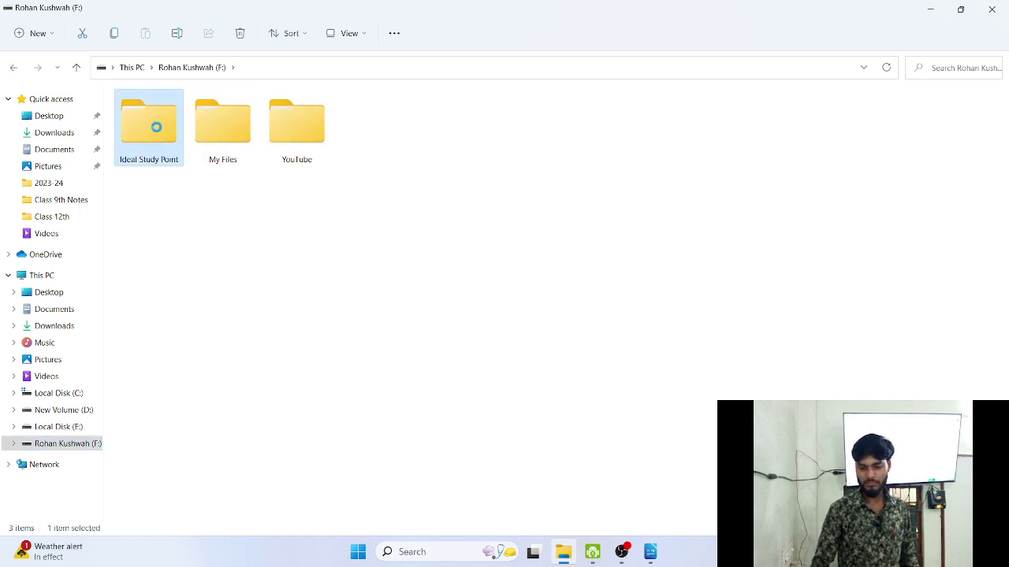
double_click(156, 127)
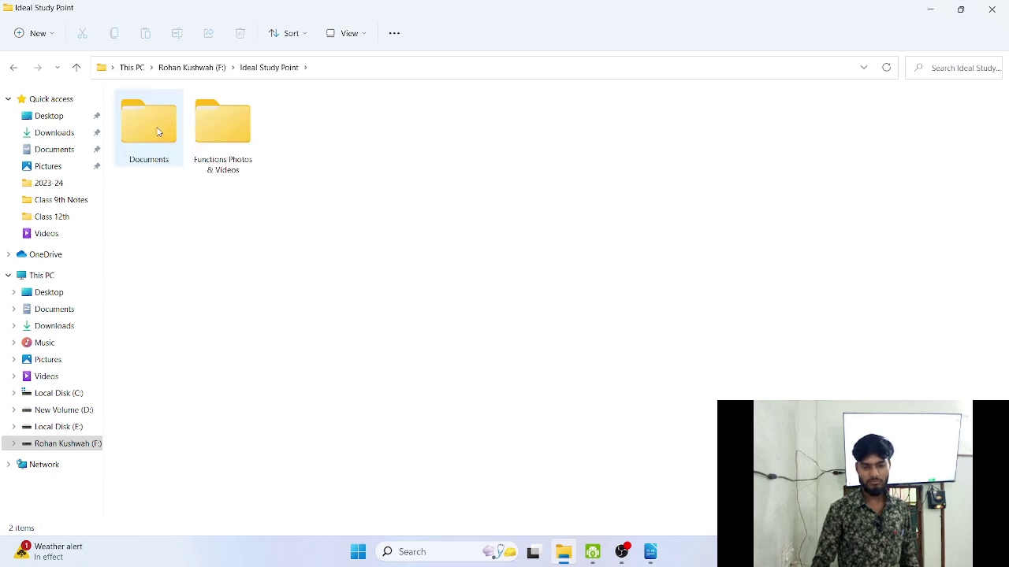
click(152, 151)
double_click(152, 151)
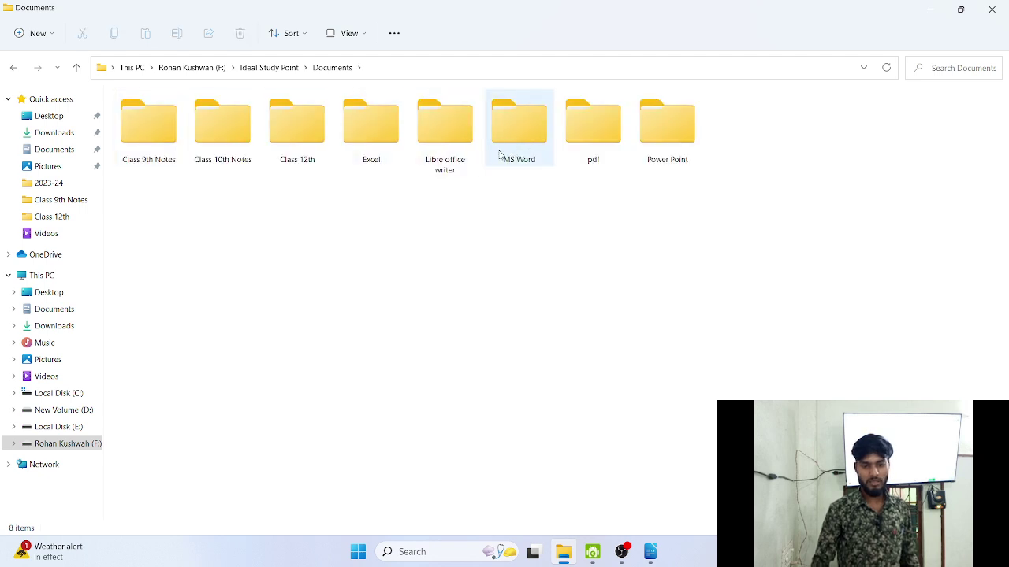
double_click(457, 154)
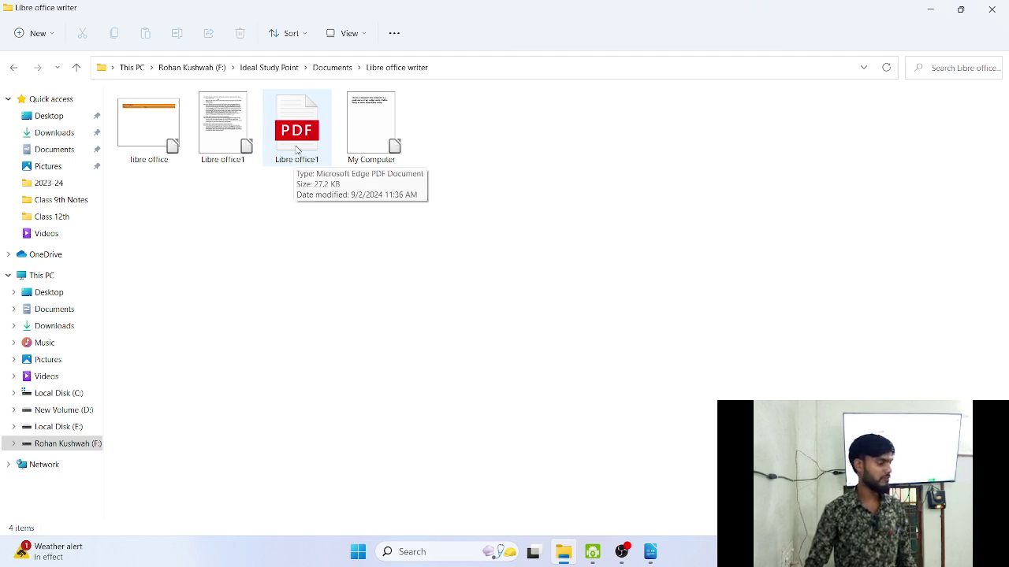
click(650, 556)
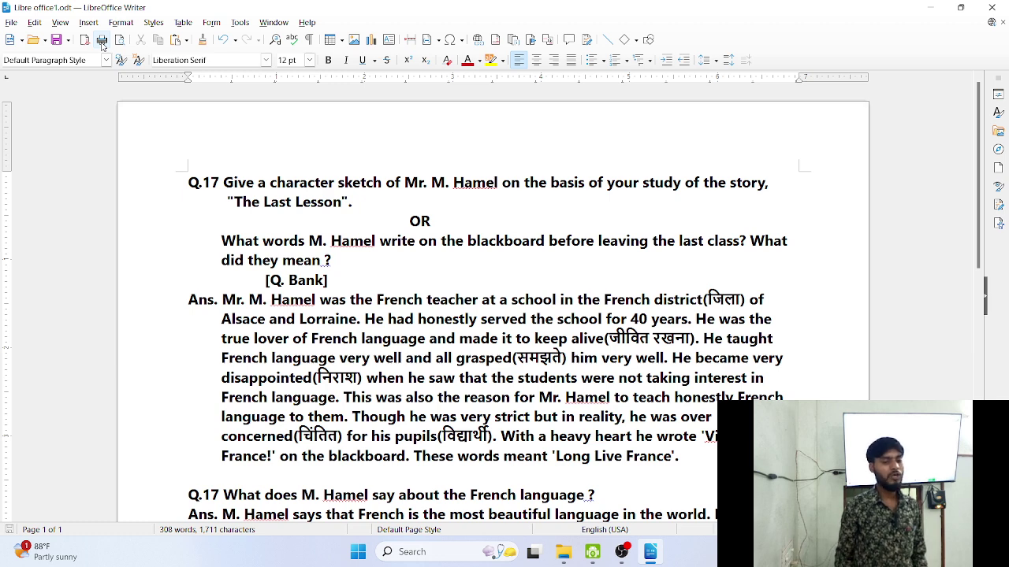
- View the document's print settings and its print preview, closing each without printing
click(102, 44)
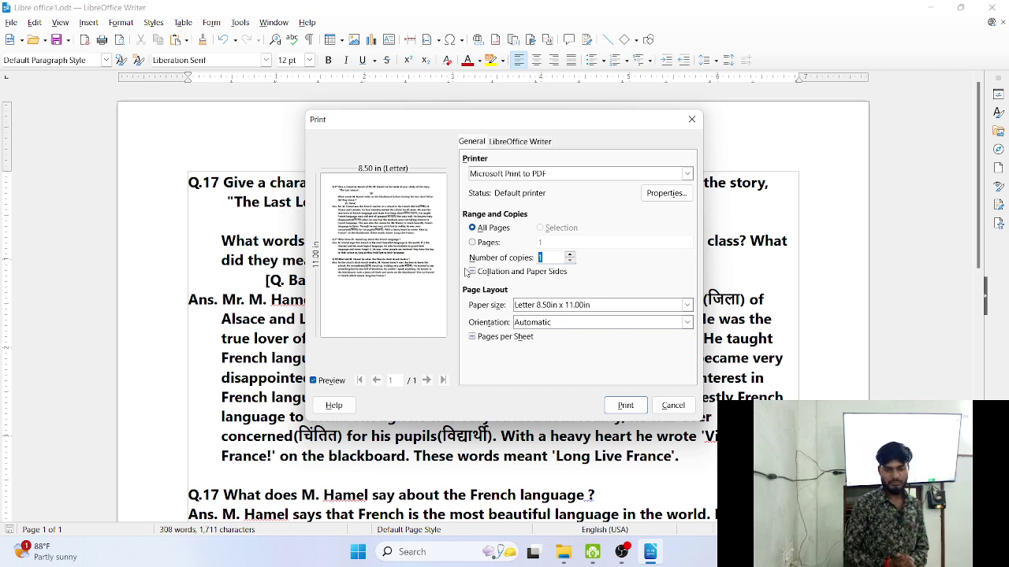
click(692, 119)
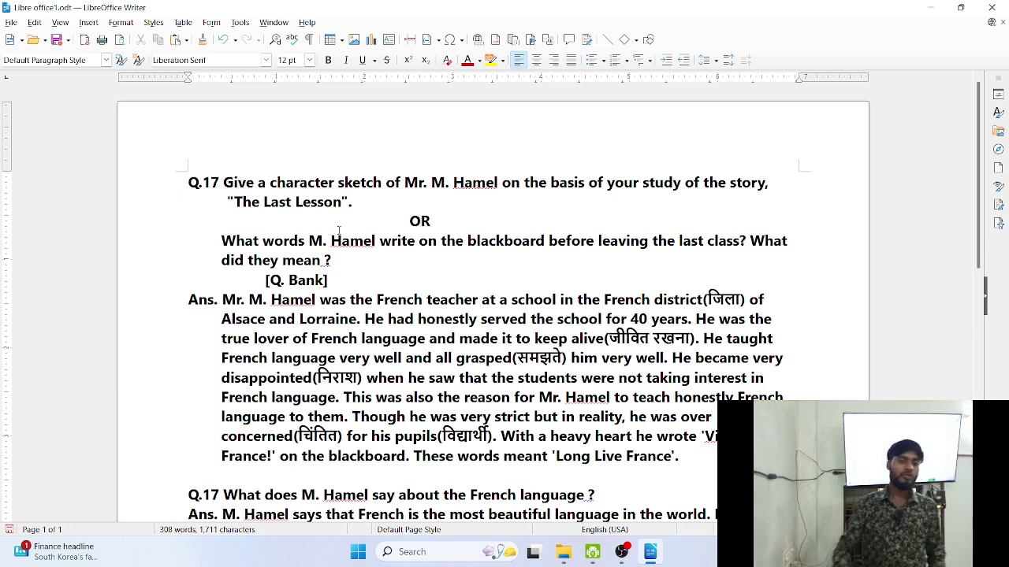
click(119, 41)
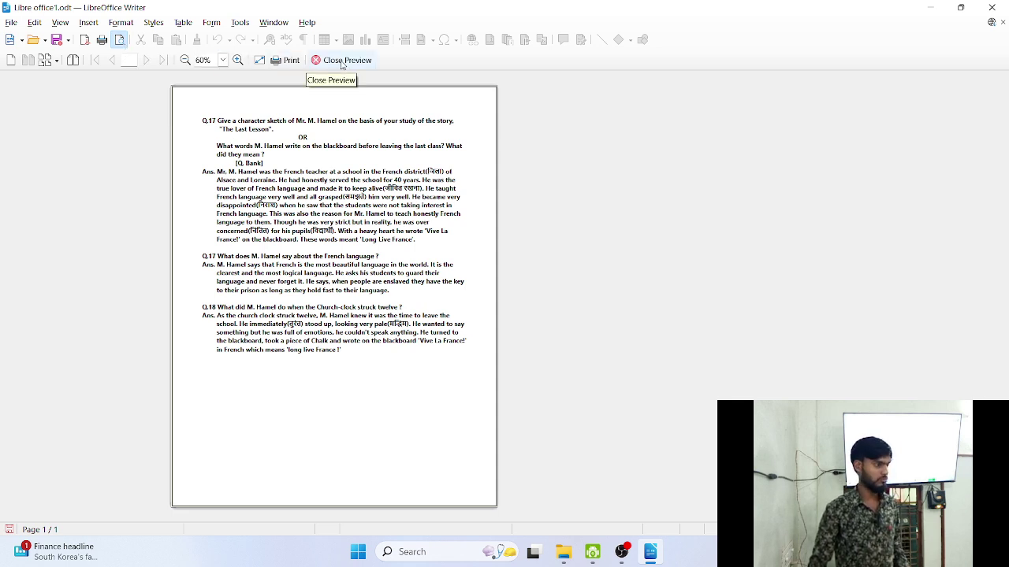
click(341, 63)
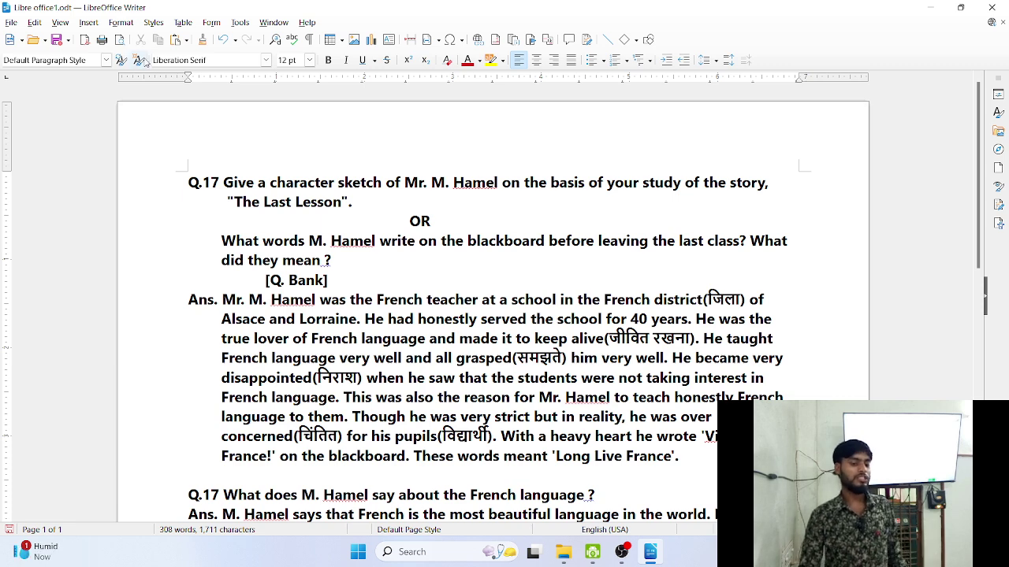
- Cut the word "Give" from the first Q.17 question and paste it back in the same place
double_click(239, 183)
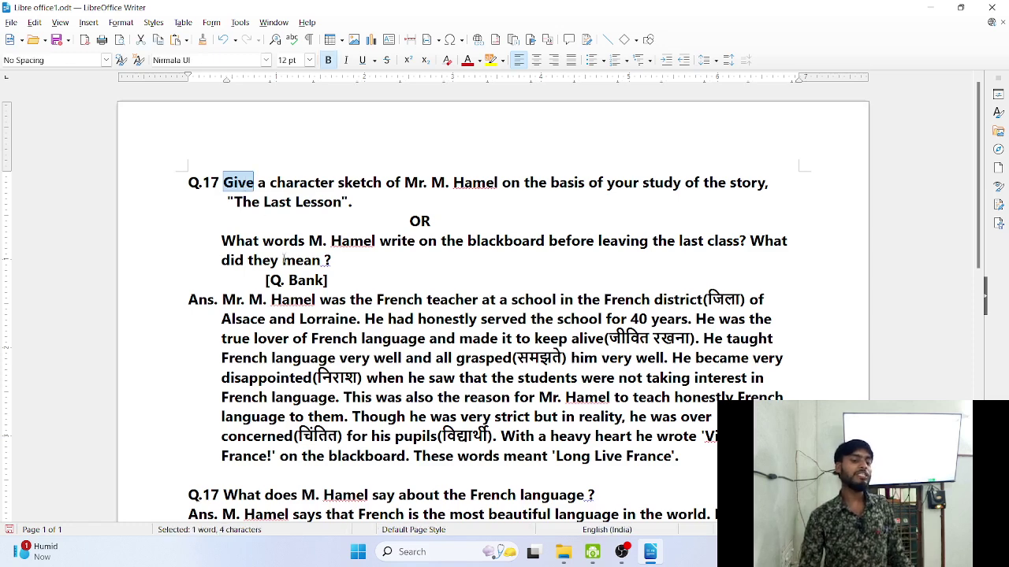
double_click(301, 260)
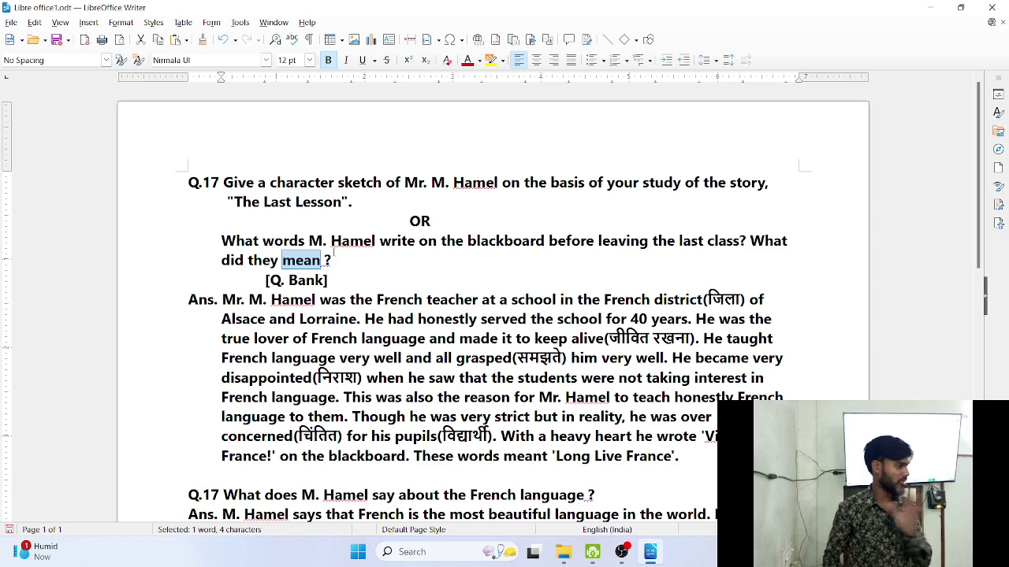
click(361, 203)
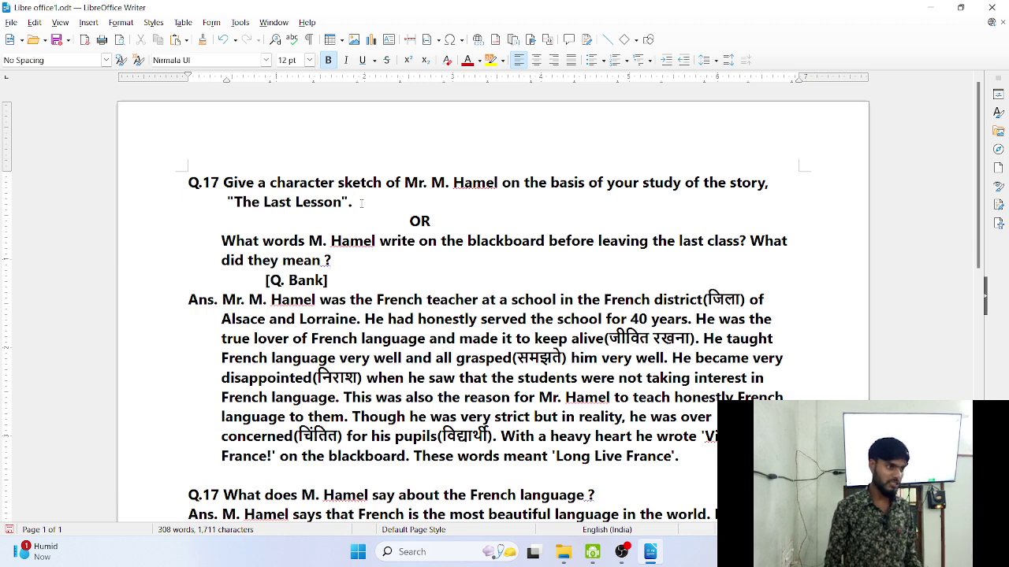
double_click(237, 182)
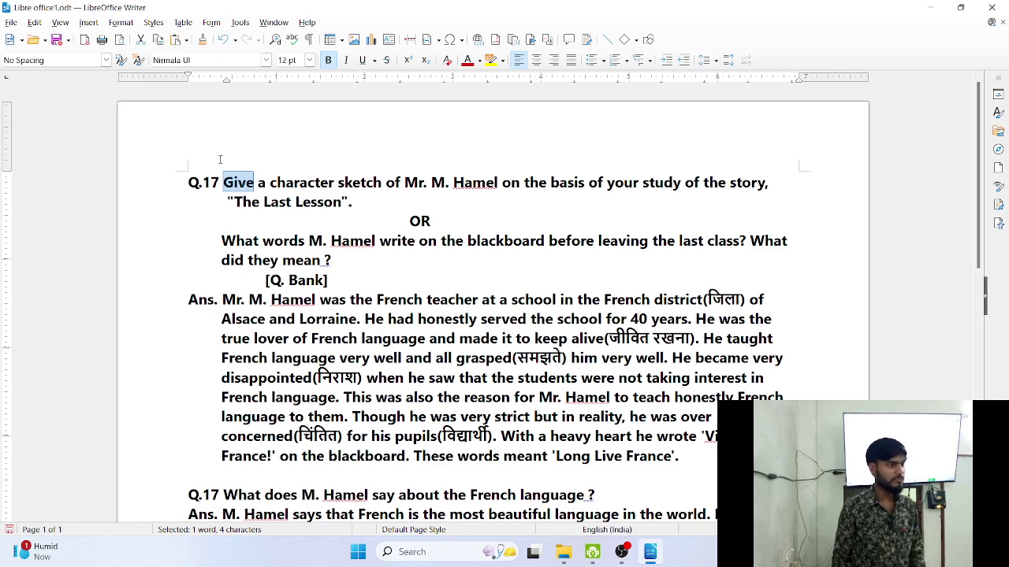
click(143, 39)
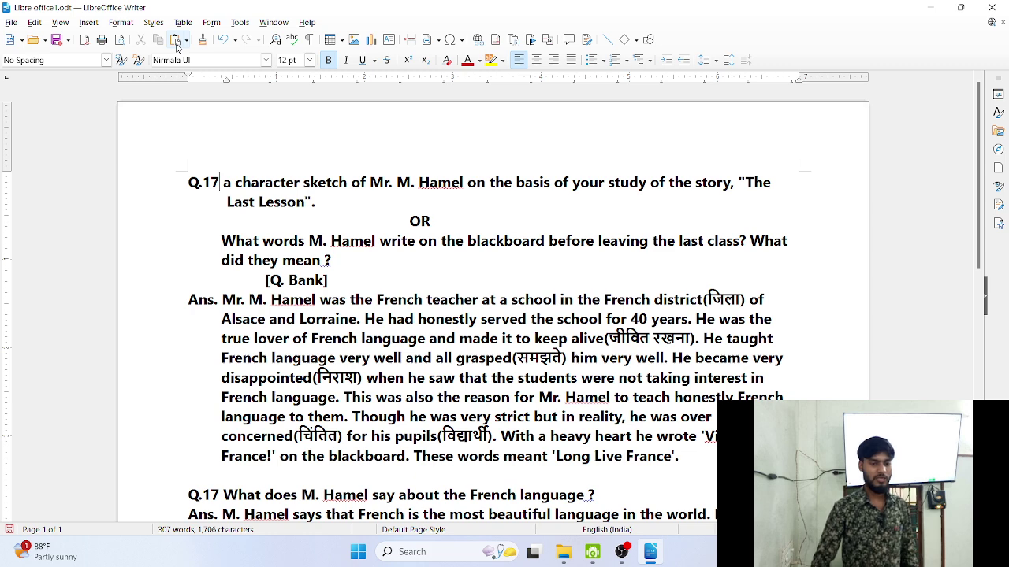
click(177, 43)
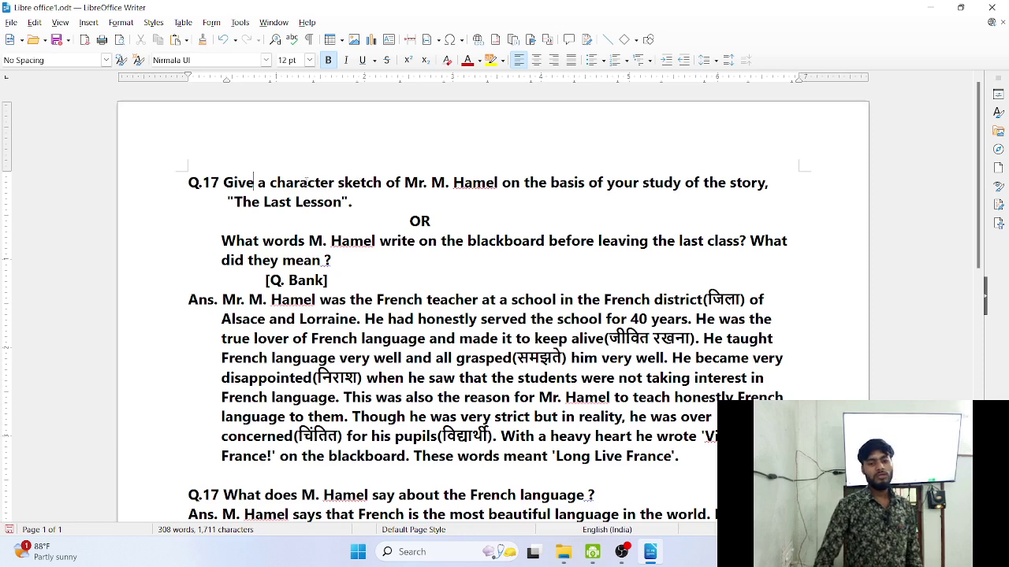
- Copy the word "character" from the first question and paste it eight times on the empty line below the last answer
double_click(306, 182)
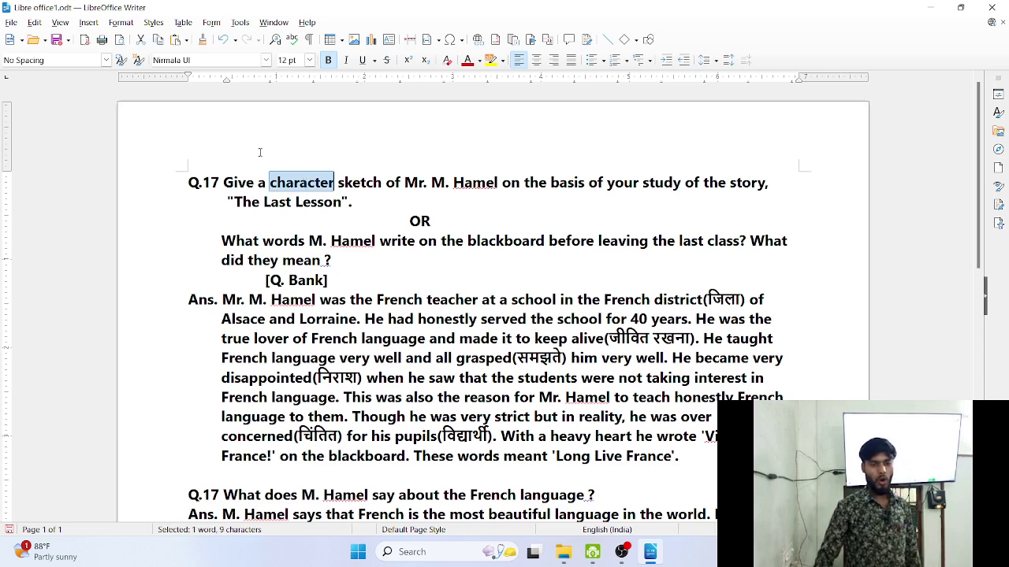
click(158, 44)
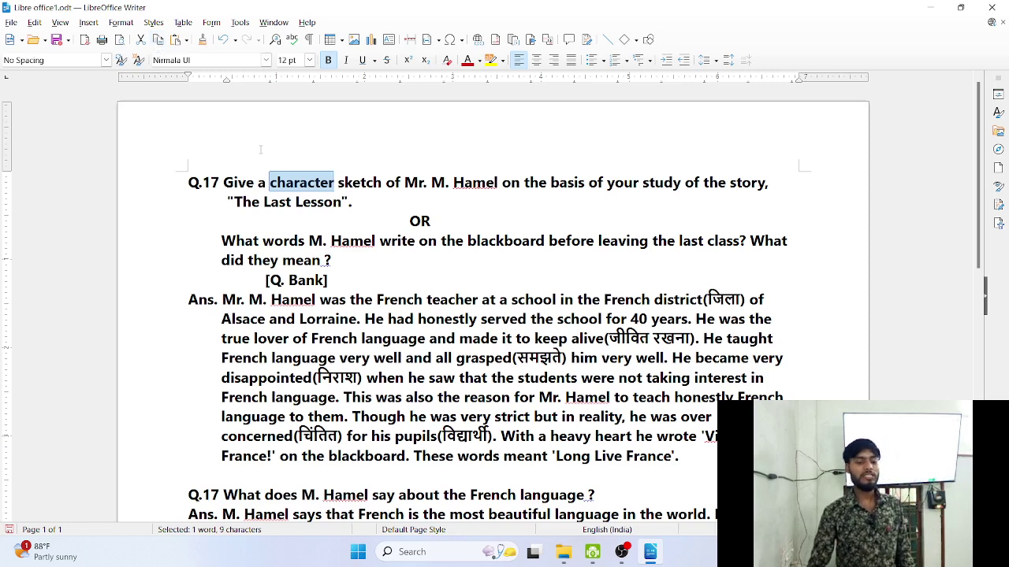
scroll(322, 237, down, 10)
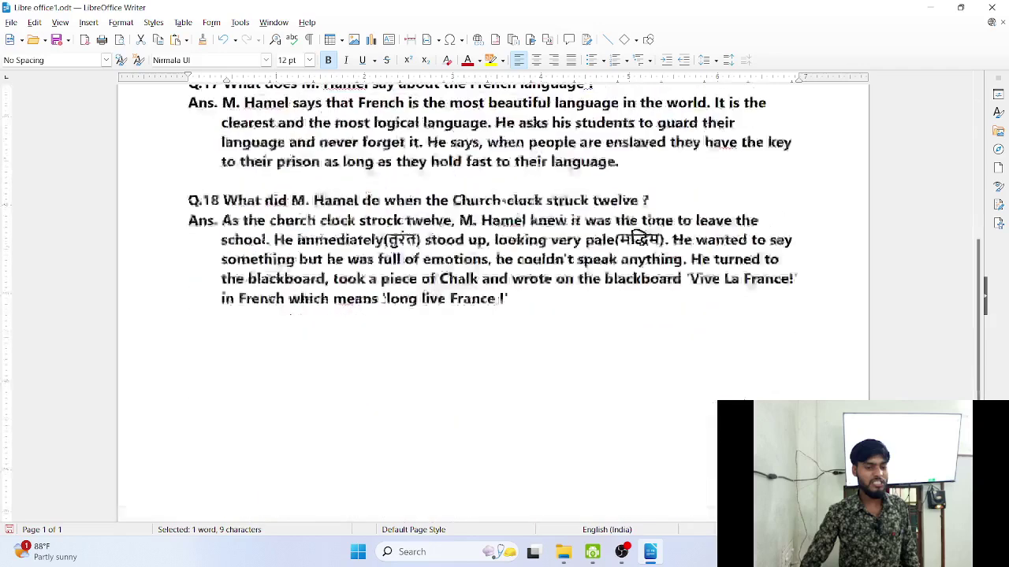
click(236, 197)
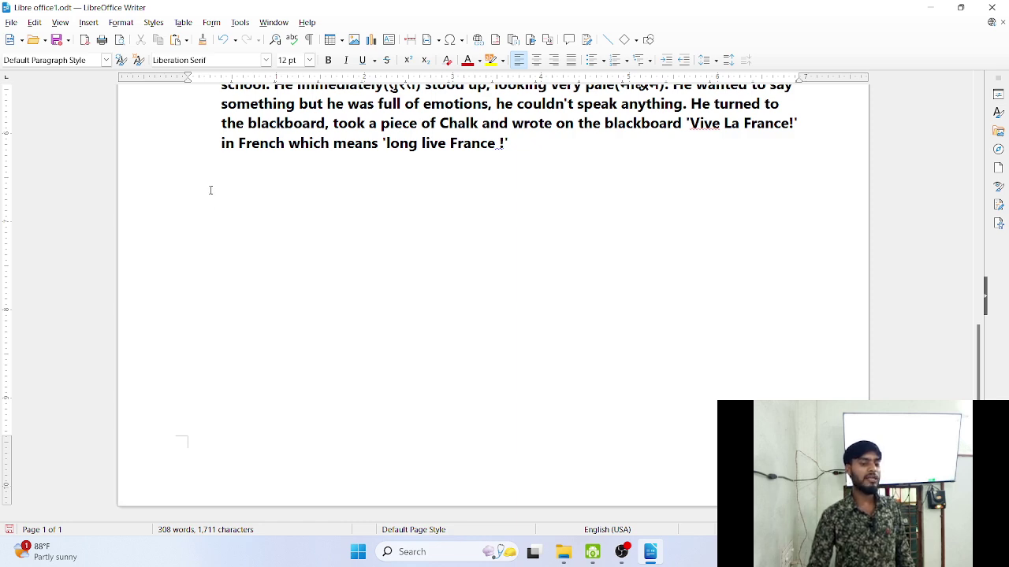
click(175, 41)
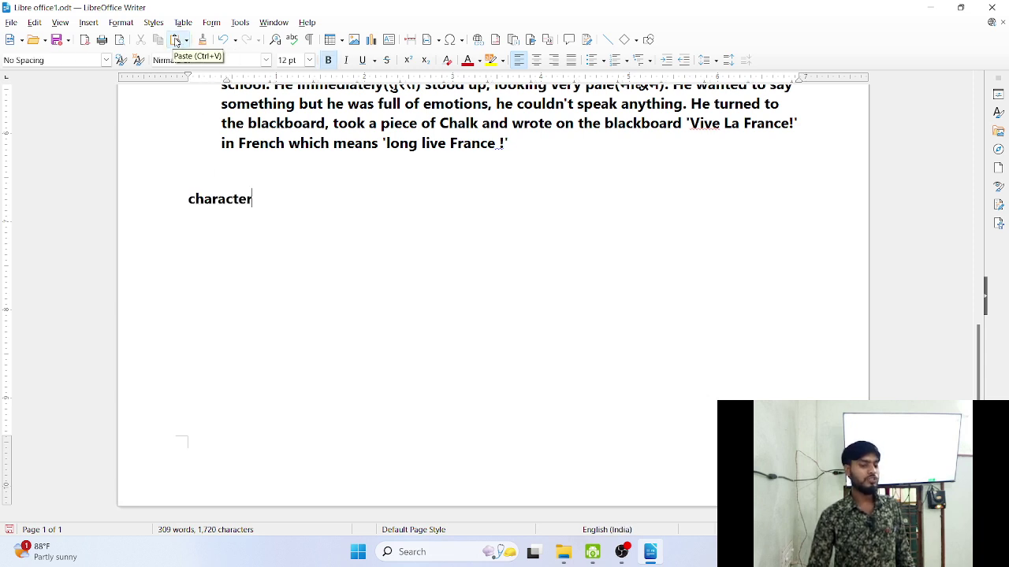
click(175, 41)
click(175, 41)
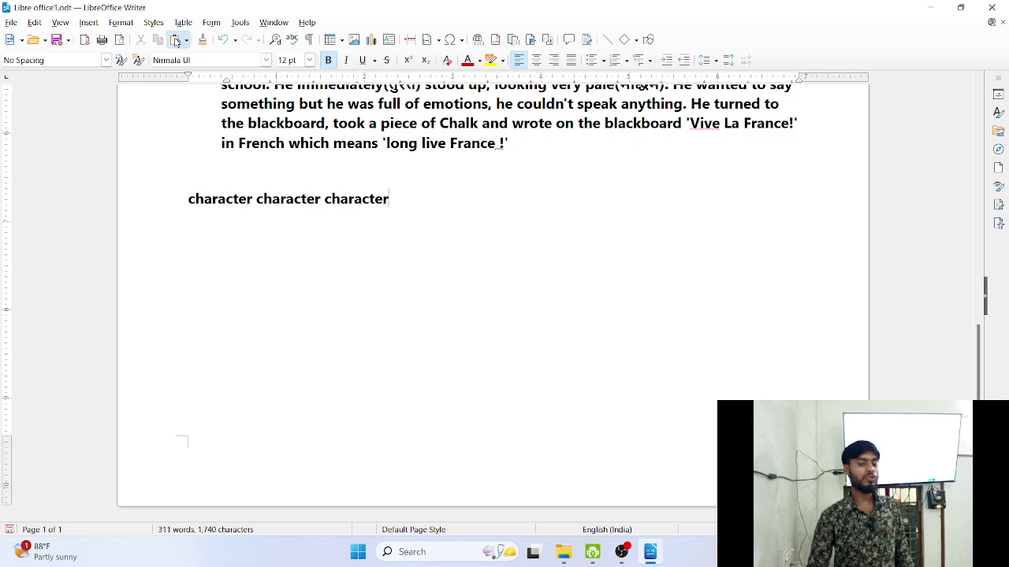
click(175, 41)
click(175, 41)
click(175, 41)
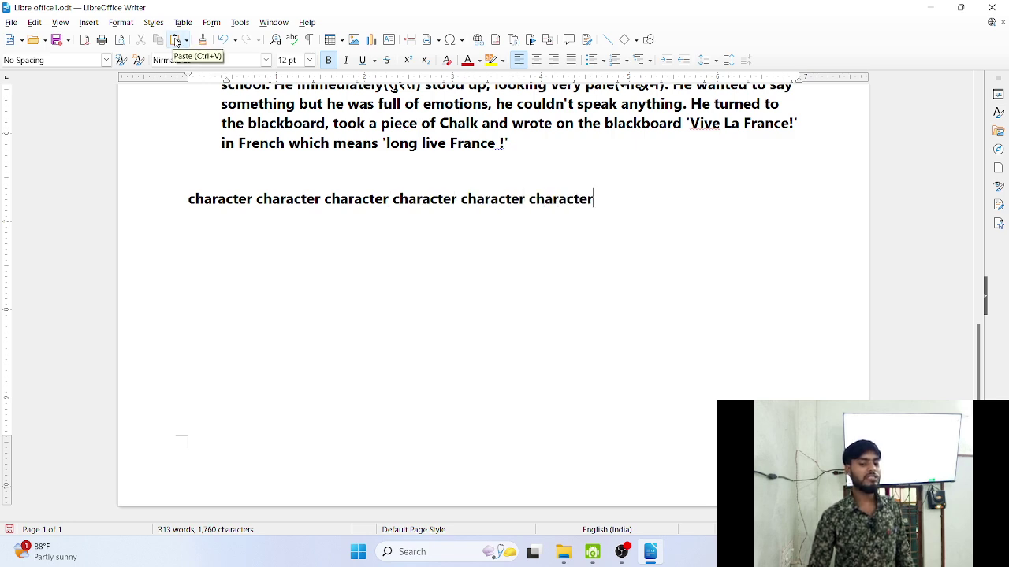
click(175, 41)
click(175, 41)
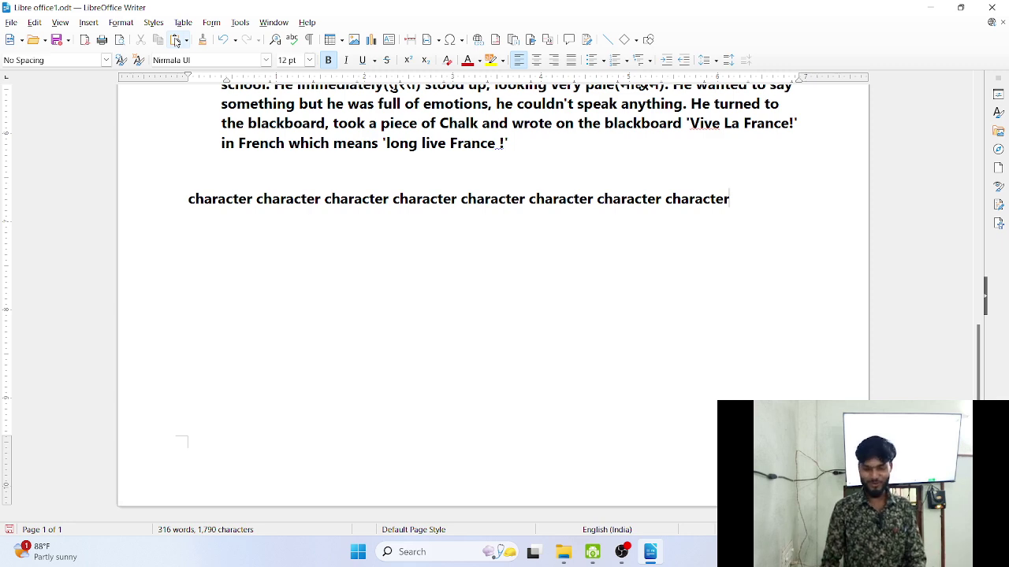
- Cut the line of repeated "character" words below the last answer and view the available paste formats
key(shift+Home)
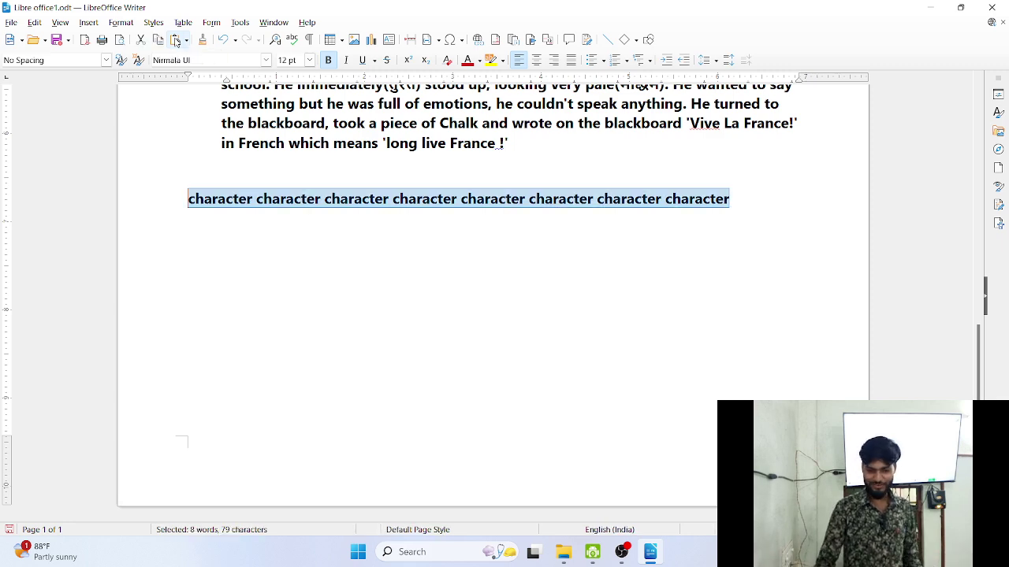
key(ctrl+x)
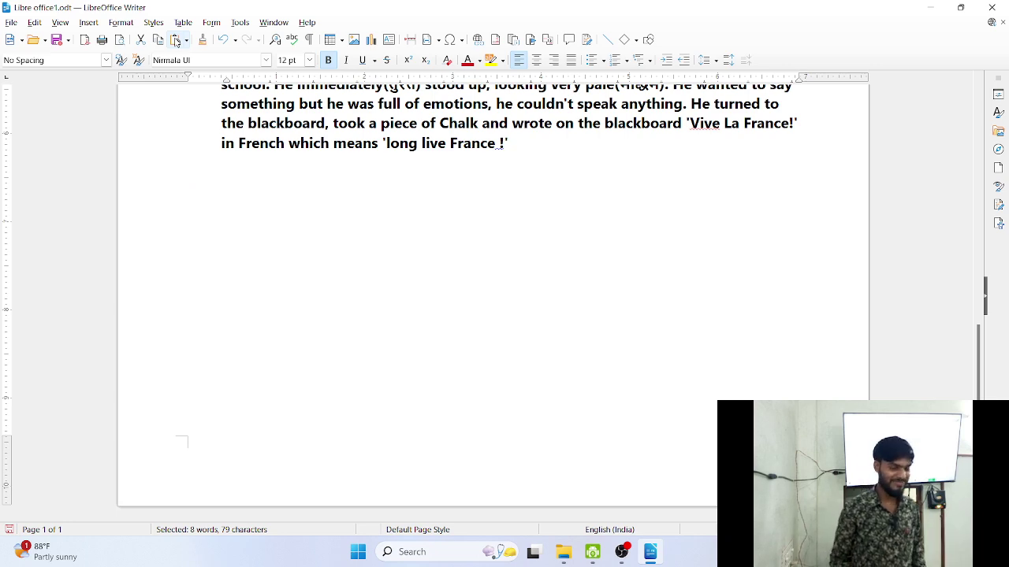
scroll(332, 216, up, 3)
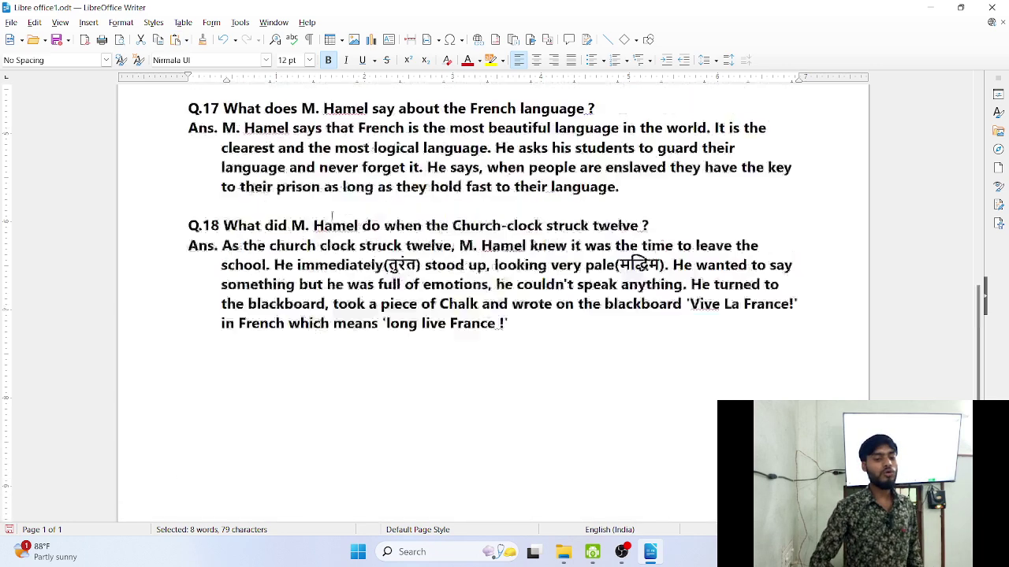
scroll(331, 216, down, 3)
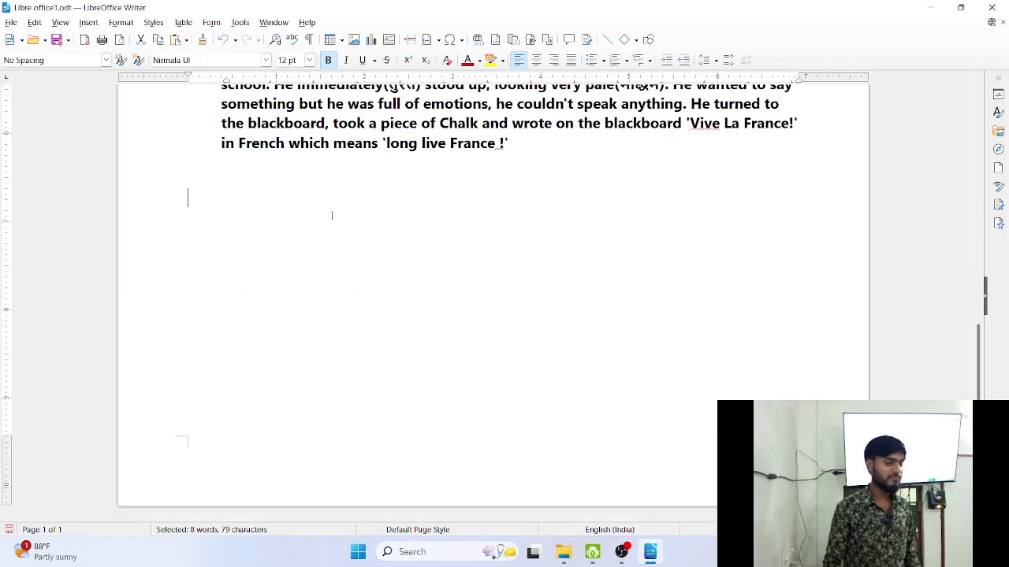
click(186, 40)
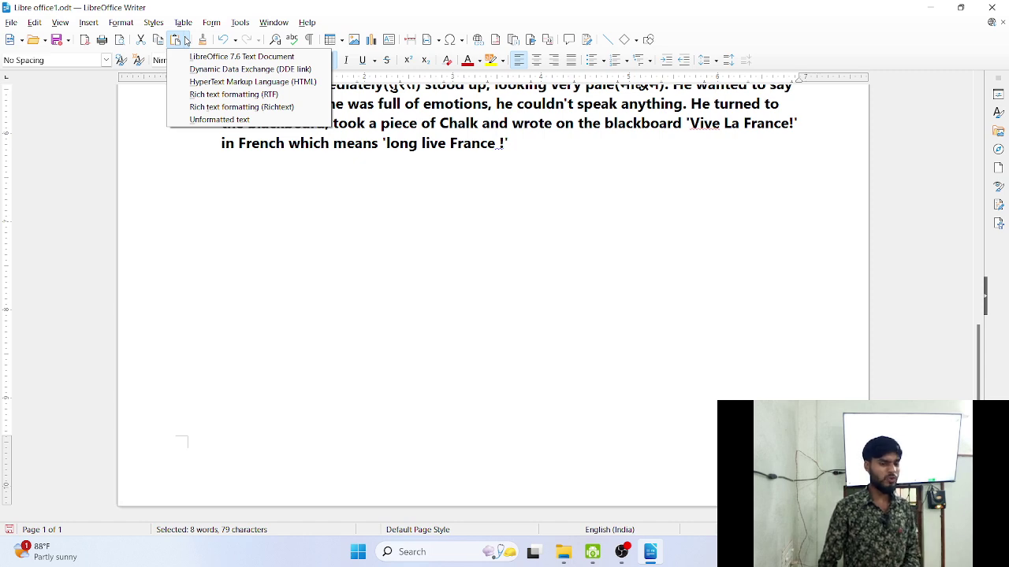
- Enter "kdhrkji" on the empty line below the last answer and undo the typing
click(352, 223)
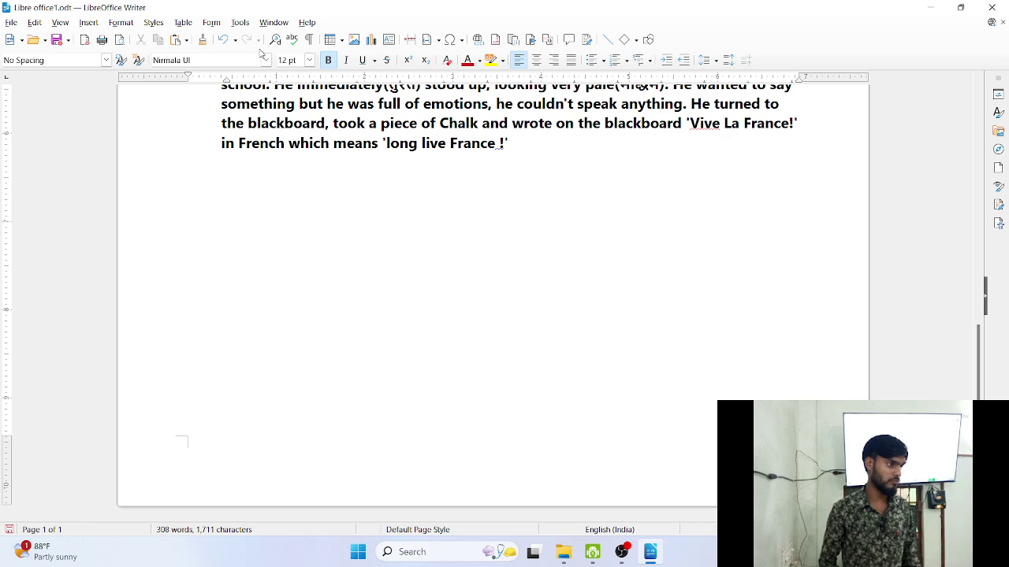
text(kdhrkji)
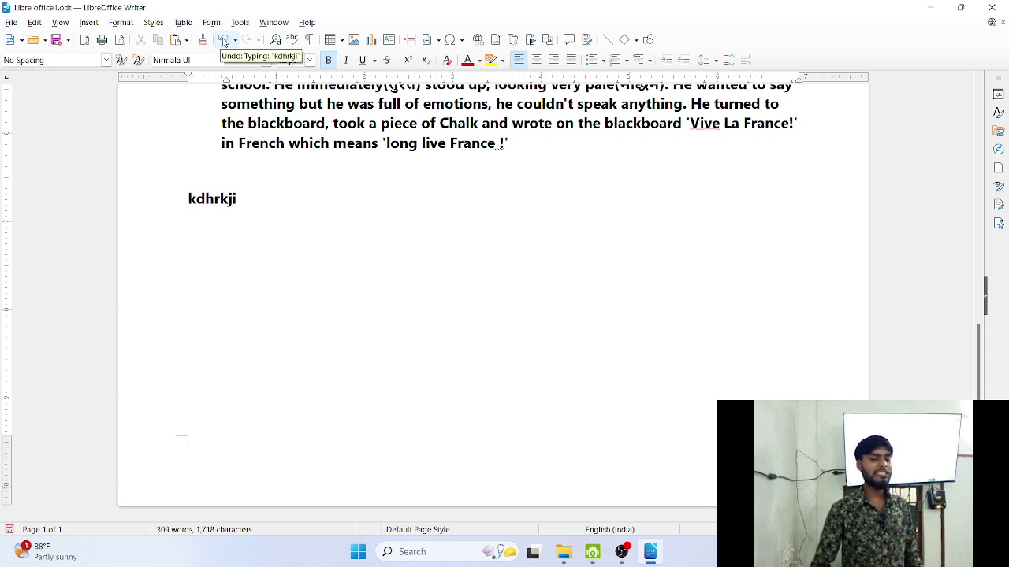
click(223, 40)
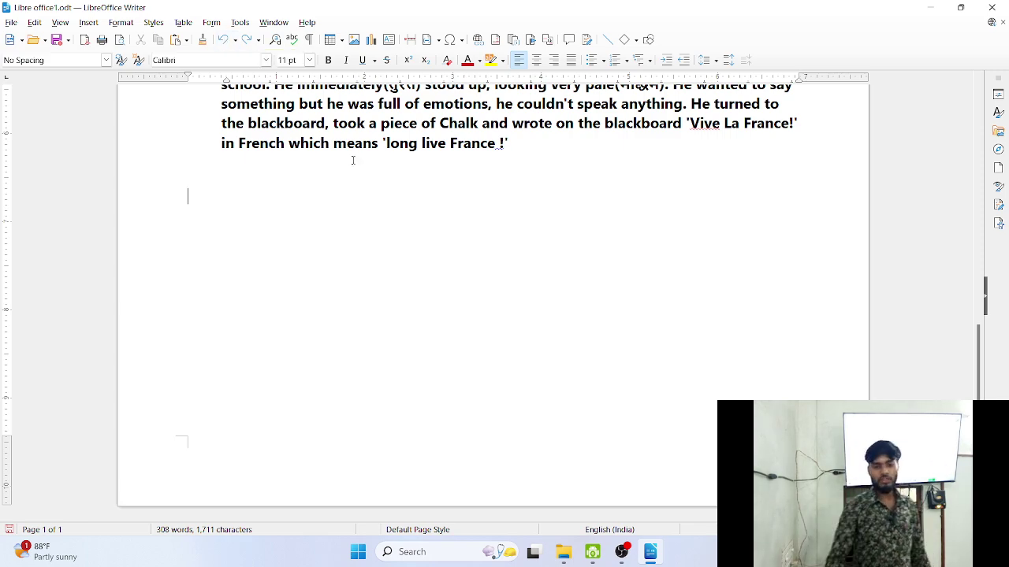
- Delete the Q.18 question with its answer, undo the deletion, redo it, and undo it again
scroll(352, 161, up, 6)
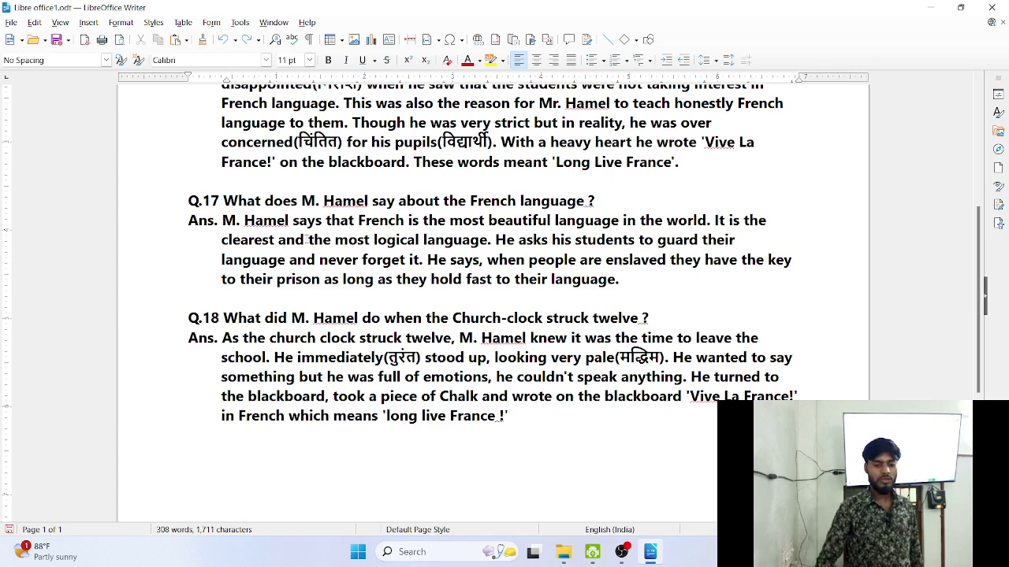
drag(182, 313, 589, 415)
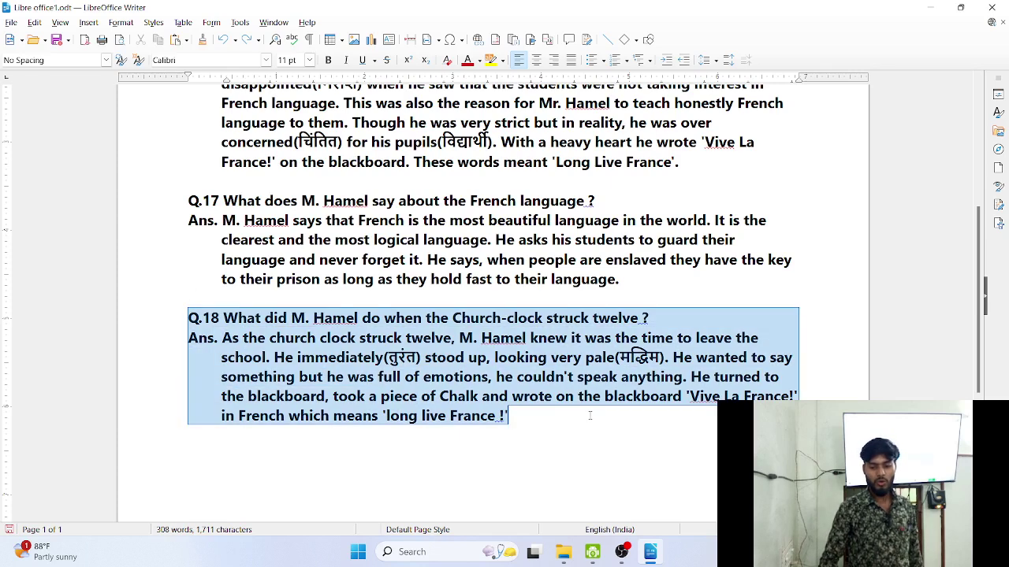
key(Delete)
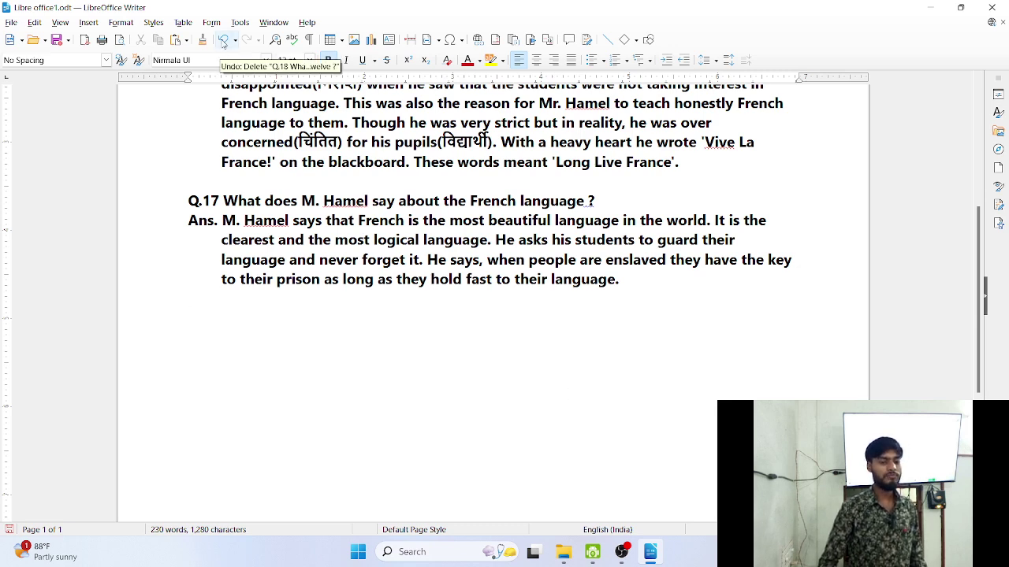
click(224, 40)
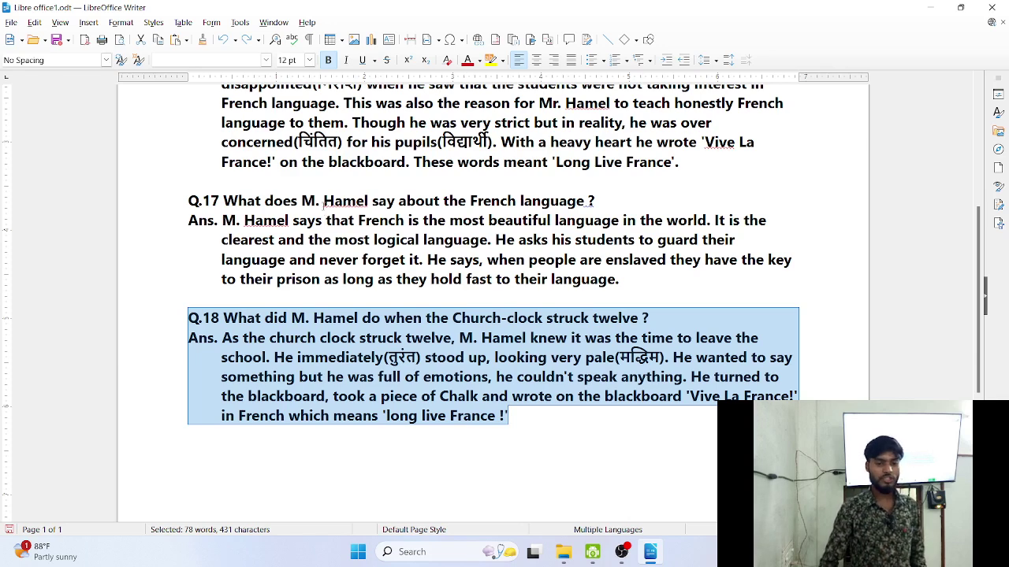
click(246, 45)
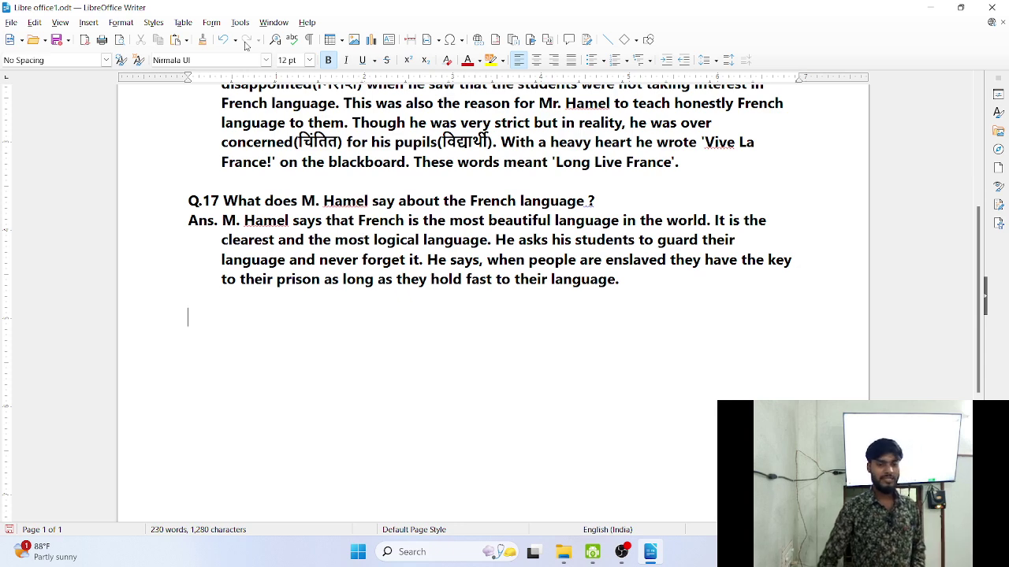
click(223, 40)
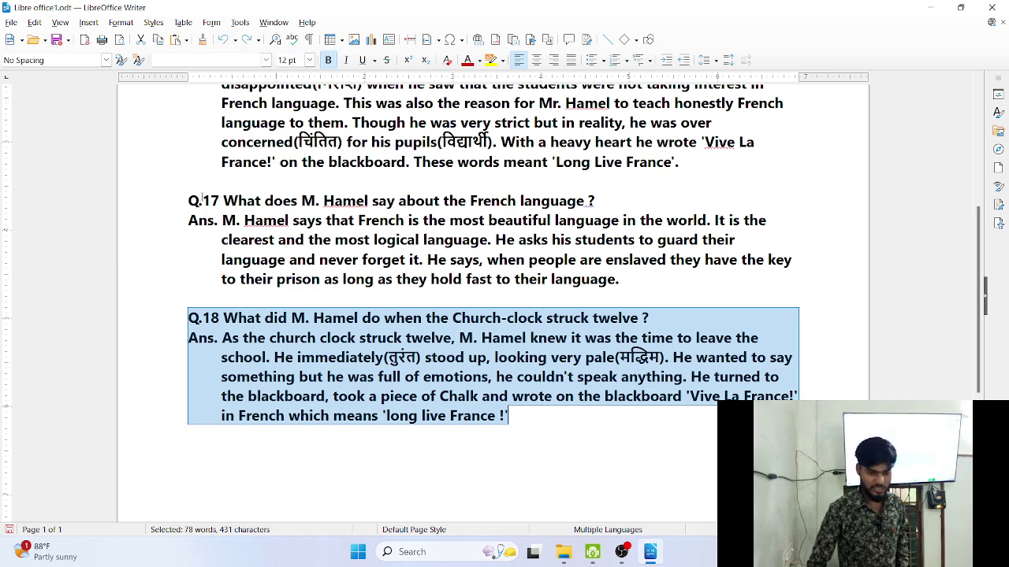
- Delete the second Q.17 question after its "Q" together with its answer, undo and redo the deletion twice, and finally undo it
drag(197, 201, 619, 276)
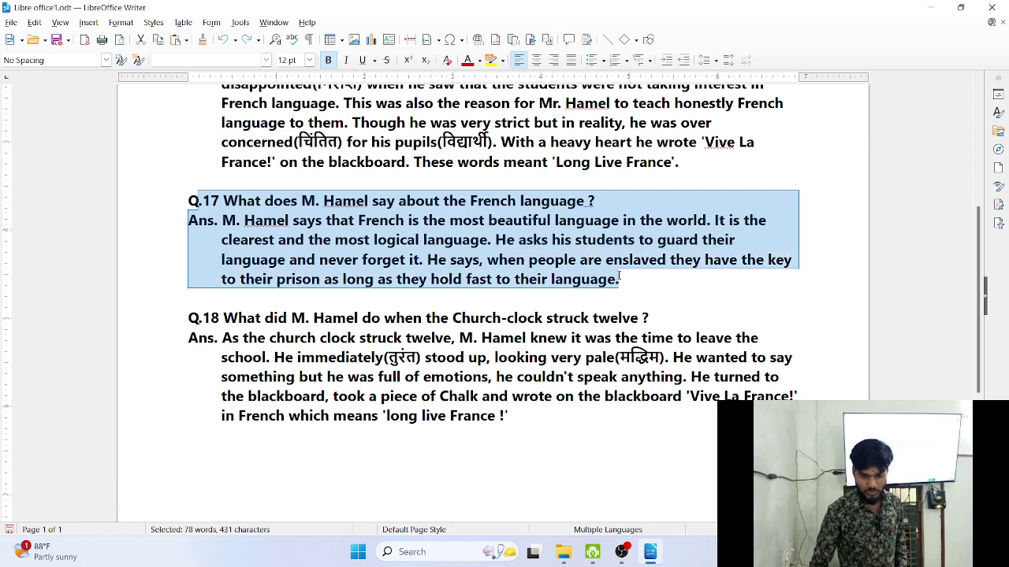
key(BackSpace)
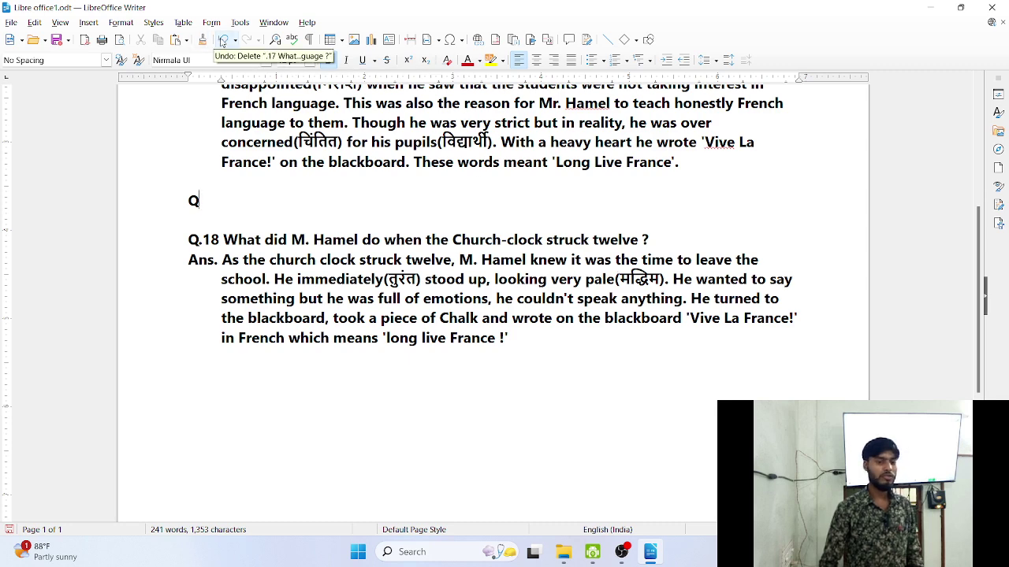
click(223, 39)
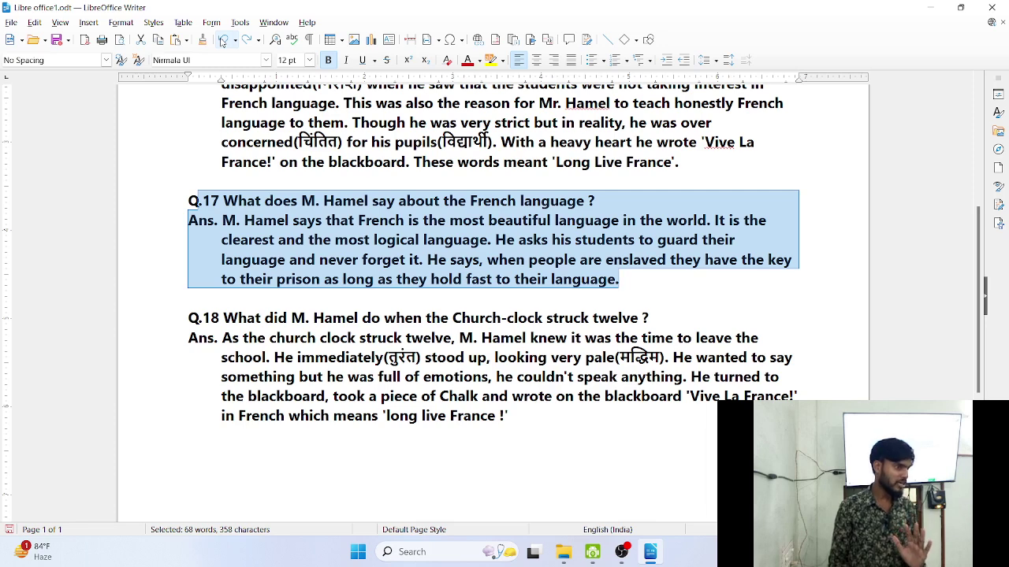
click(249, 40)
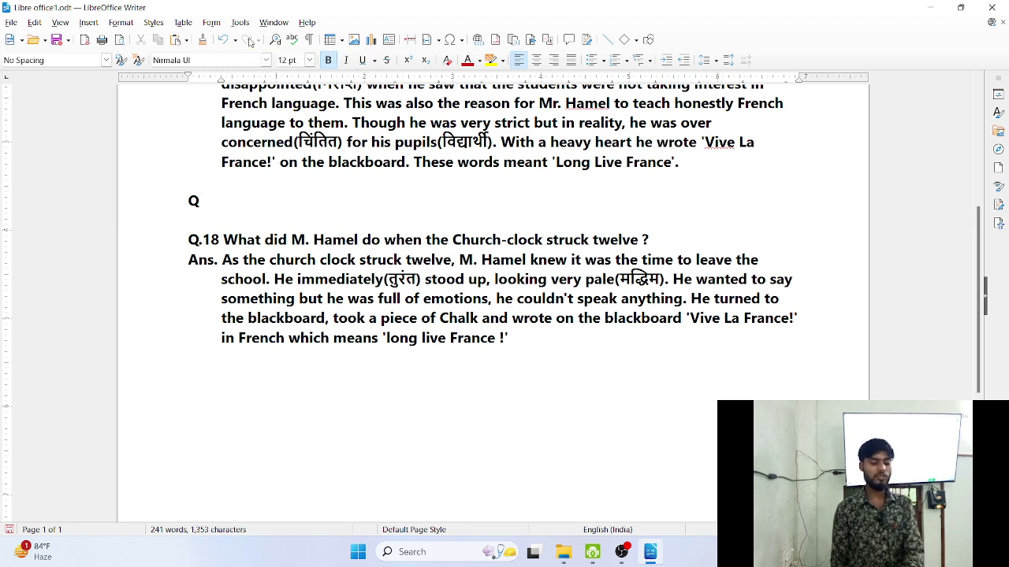
key(ctrl+z)
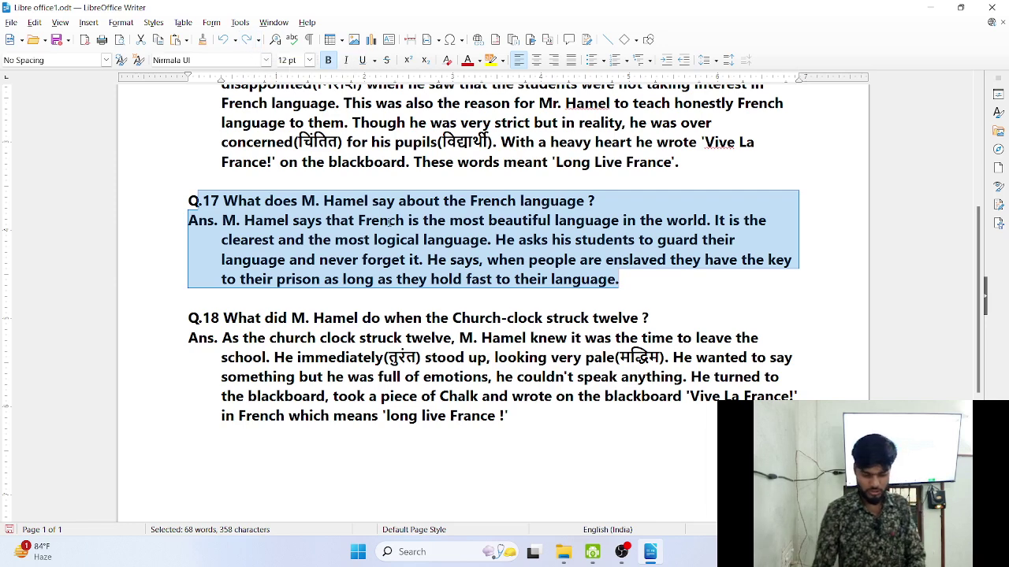
text(Q)
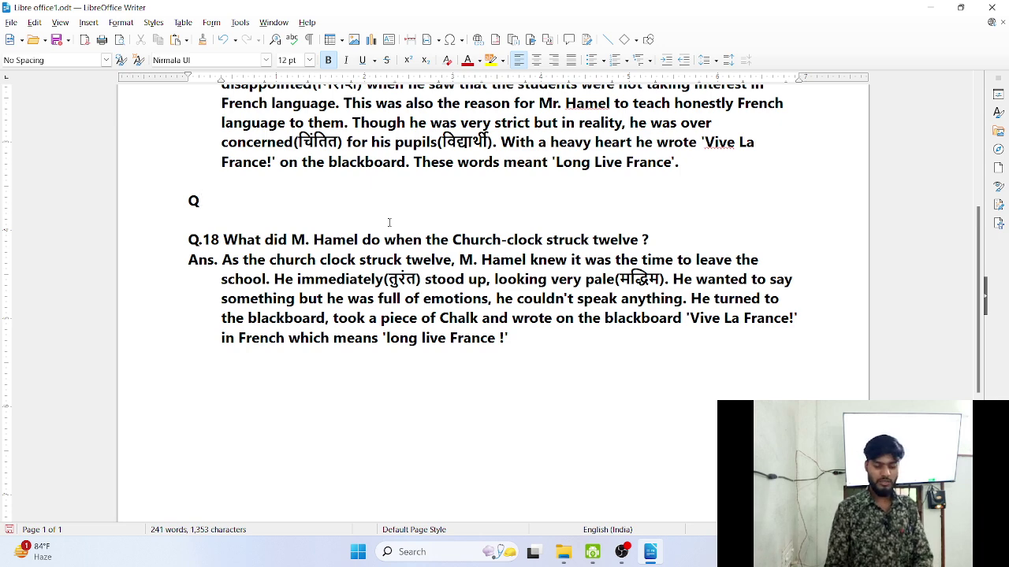
key(ctrl+z)
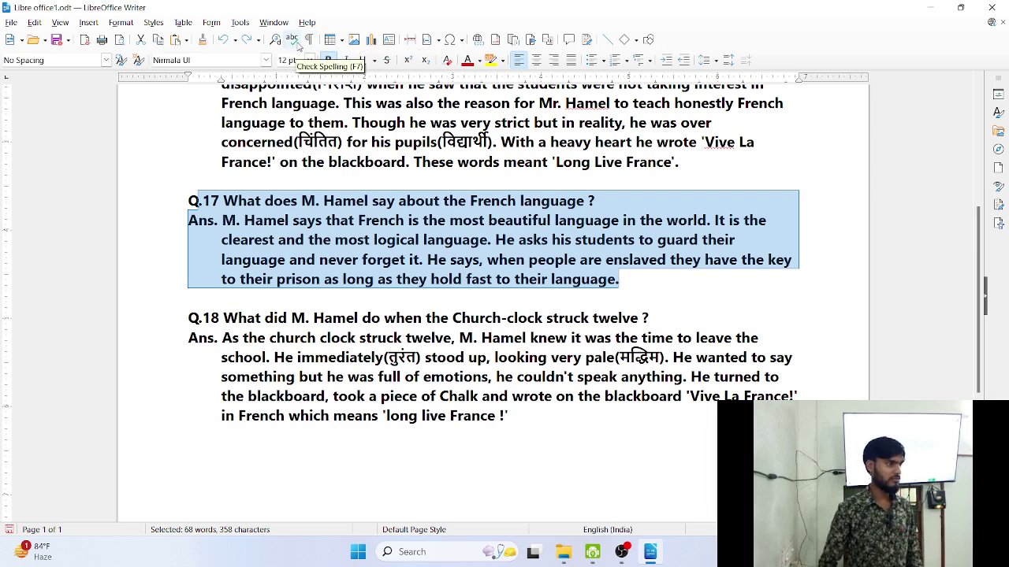
click(168, 199)
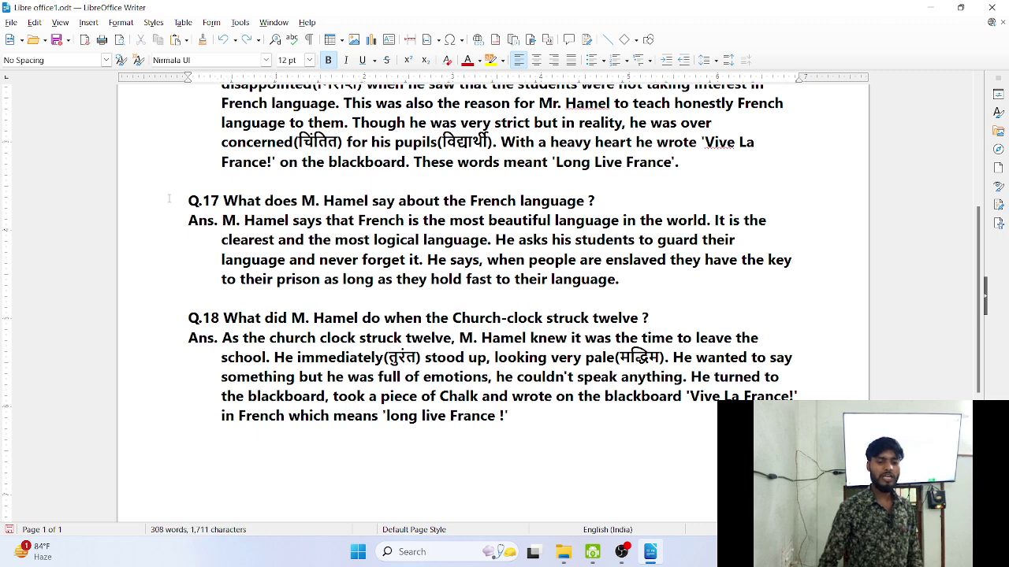
drag(168, 199, 631, 279)
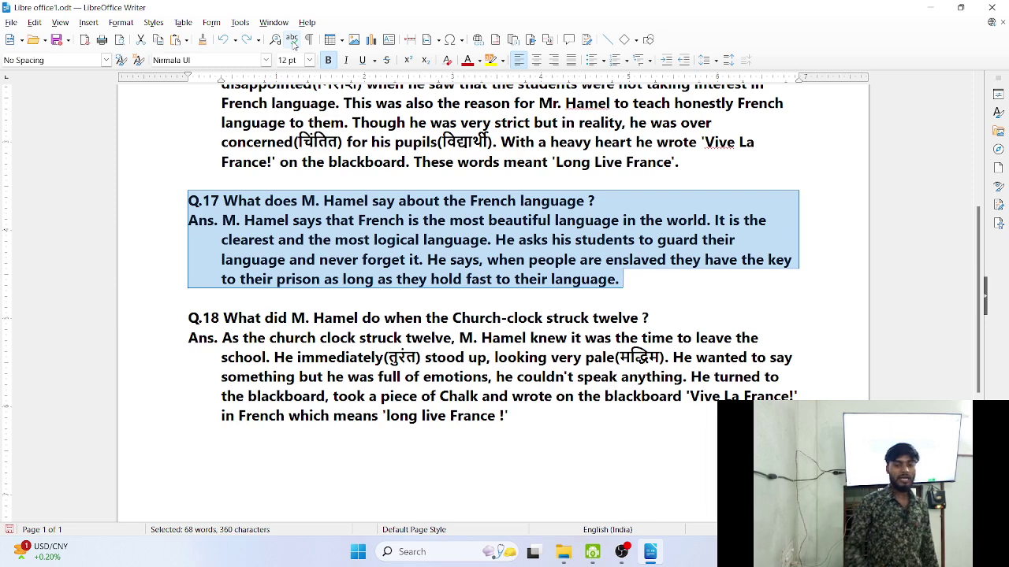
click(414, 241)
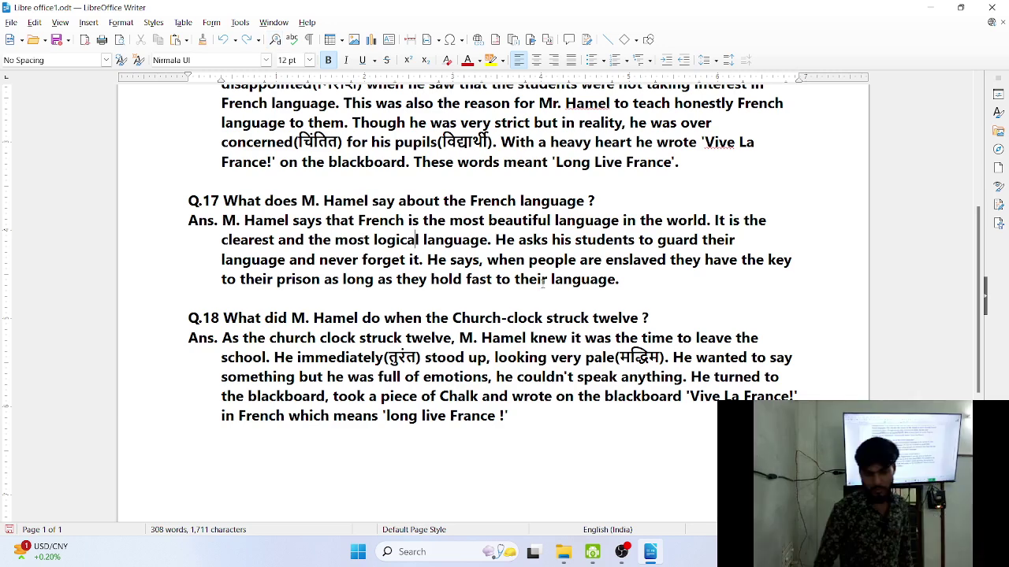
- Search the document for "the" with Find and Replace, going to the next match
scroll(540, 287, up, 3)
scroll(541, 287, up, 2)
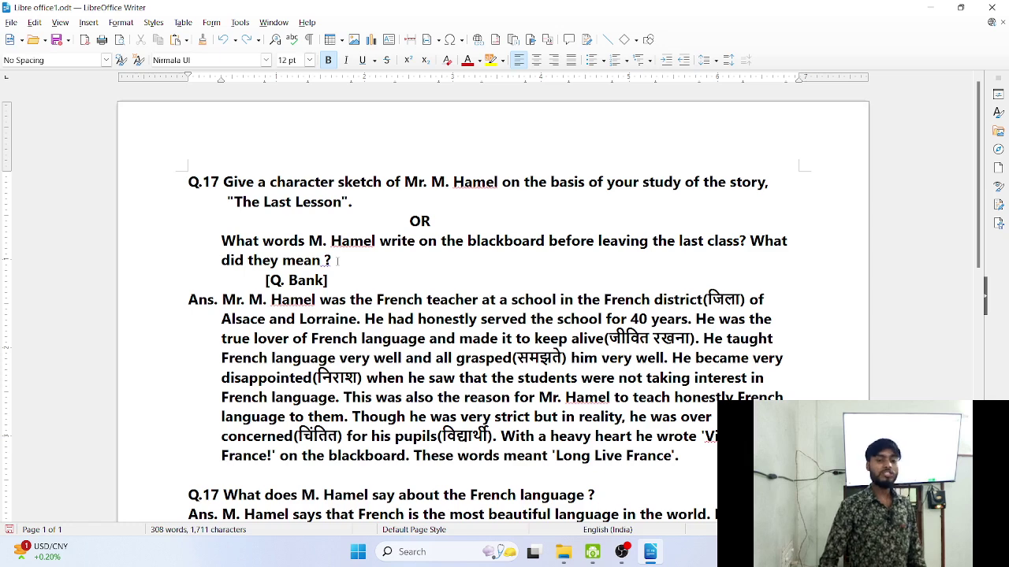
click(274, 39)
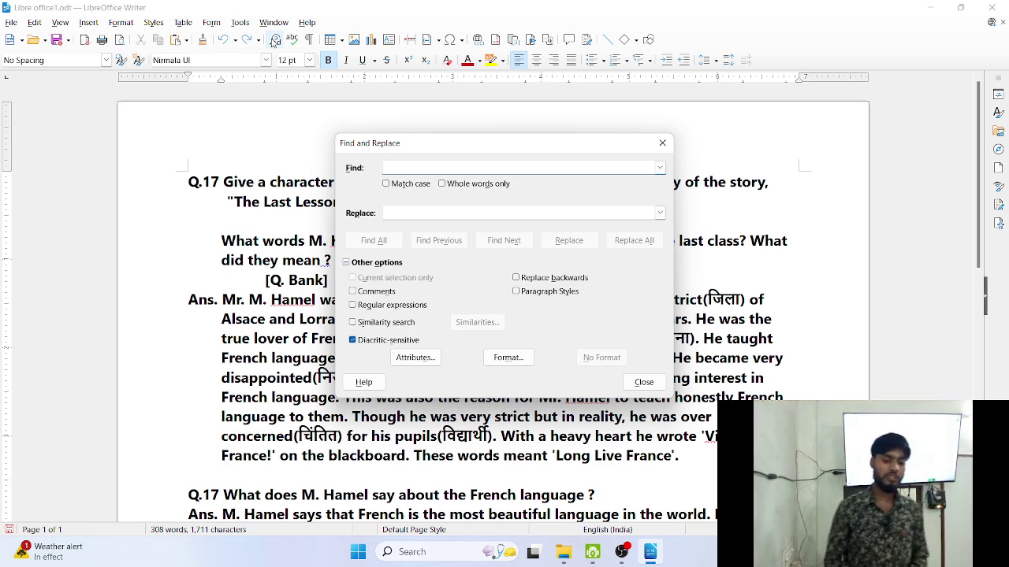
text(the)
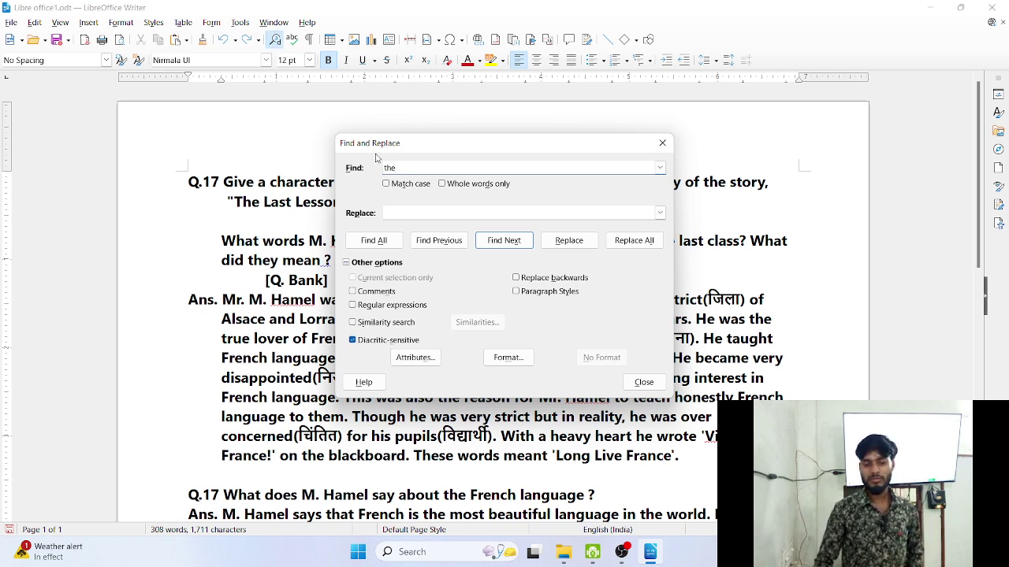
click(504, 240)
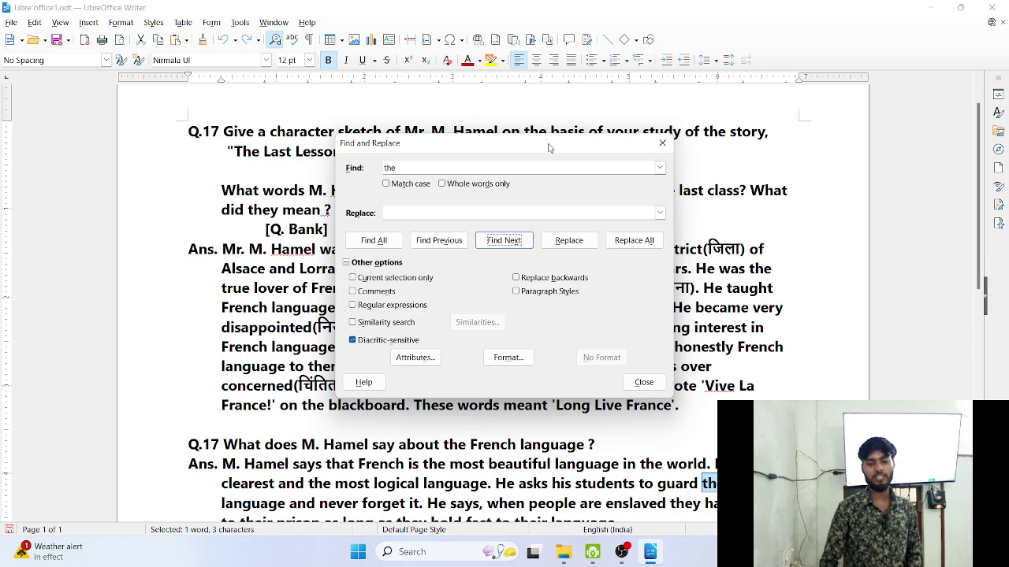
- Move the Find and Replace dialog aside, go to the next match of "the", and find all its occurrences
drag(548, 148, 855, 82)
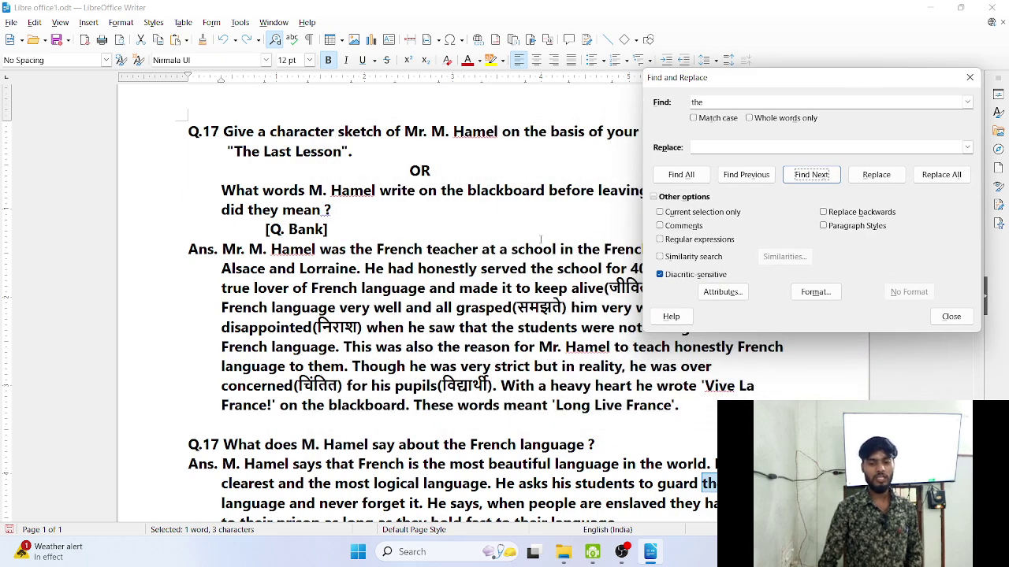
scroll(407, 310, down, 5)
scroll(408, 310, up, 6)
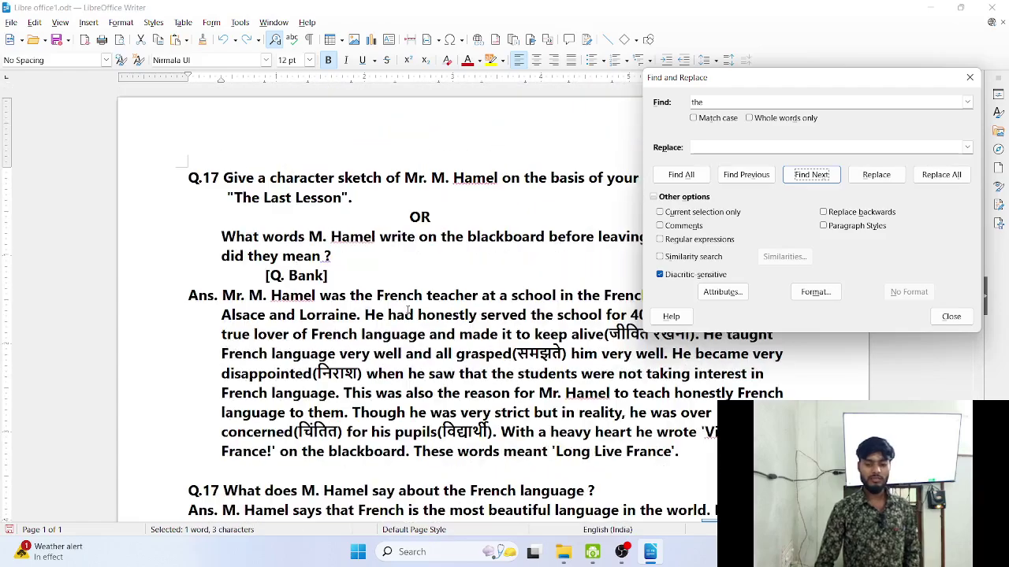
scroll(407, 310, down, 5)
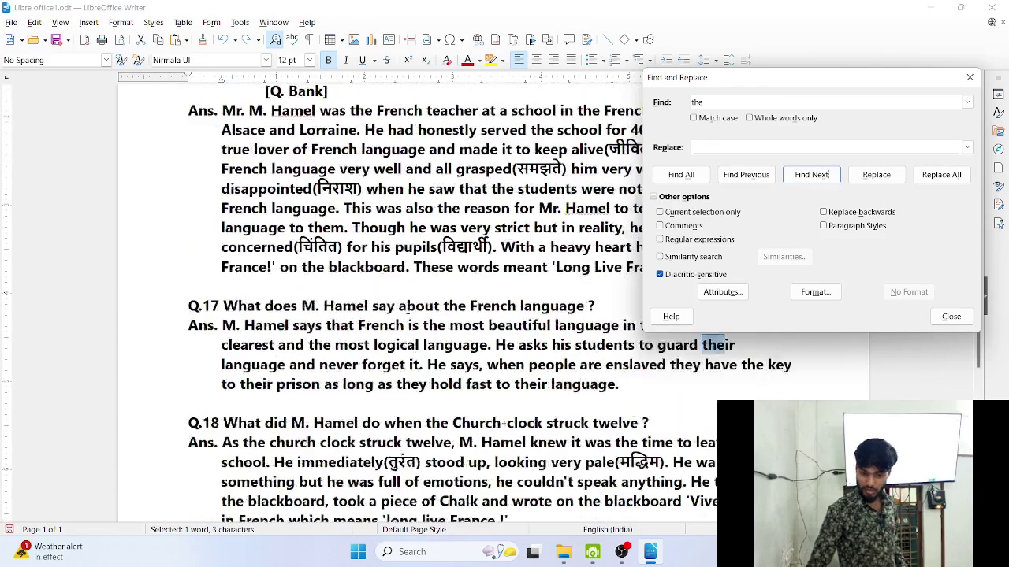
scroll(407, 310, up, 4)
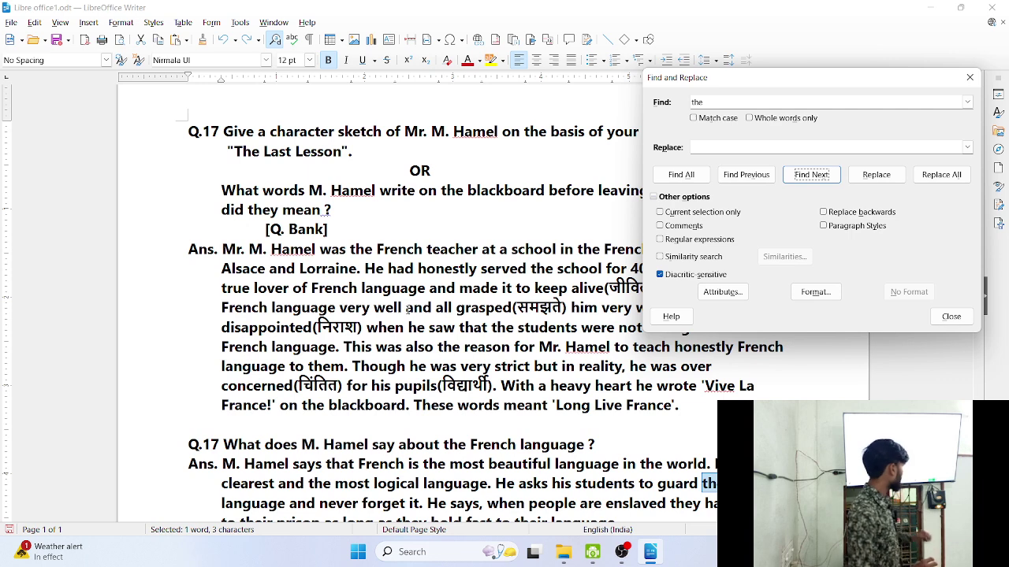
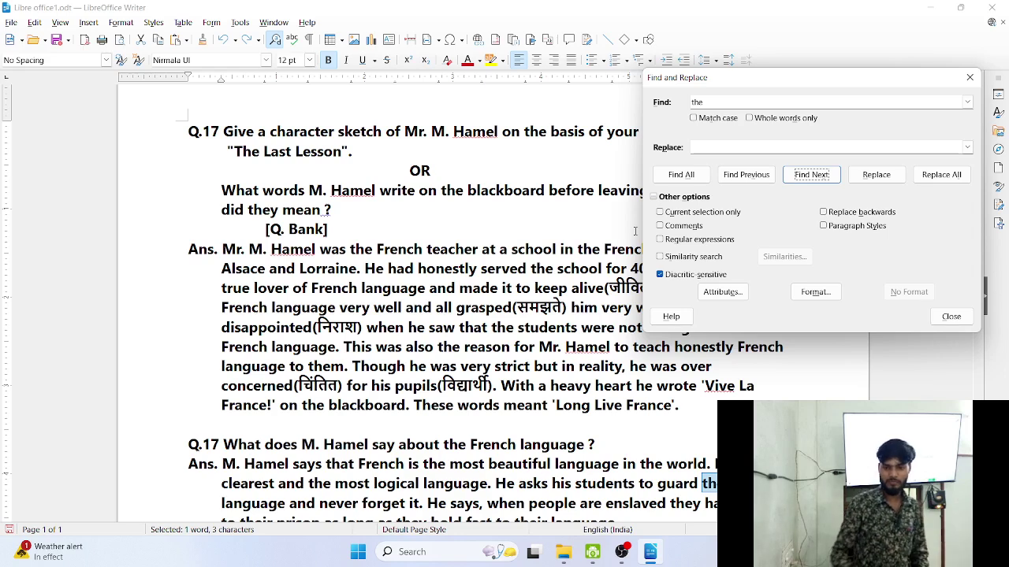
click(812, 175)
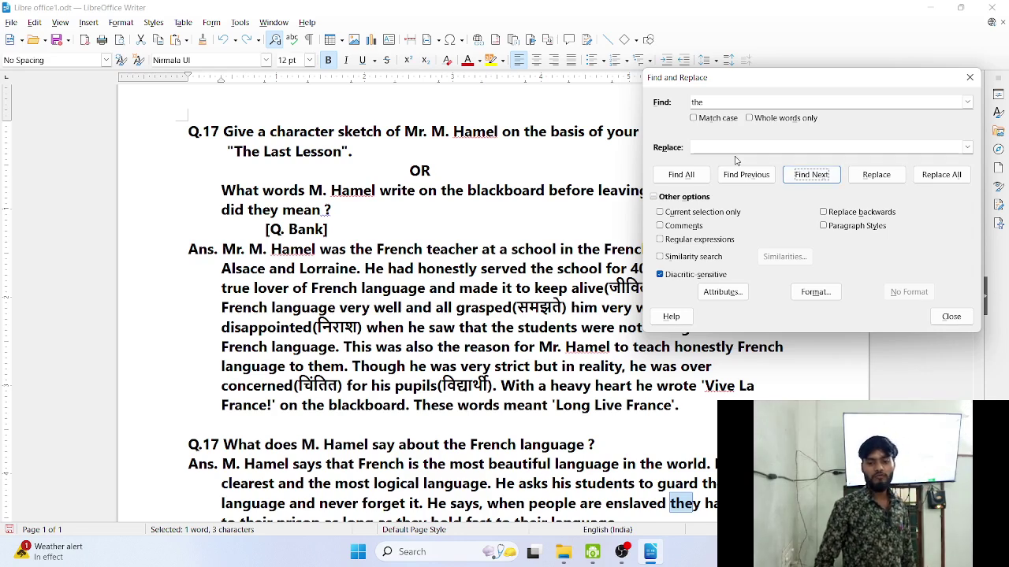
click(681, 174)
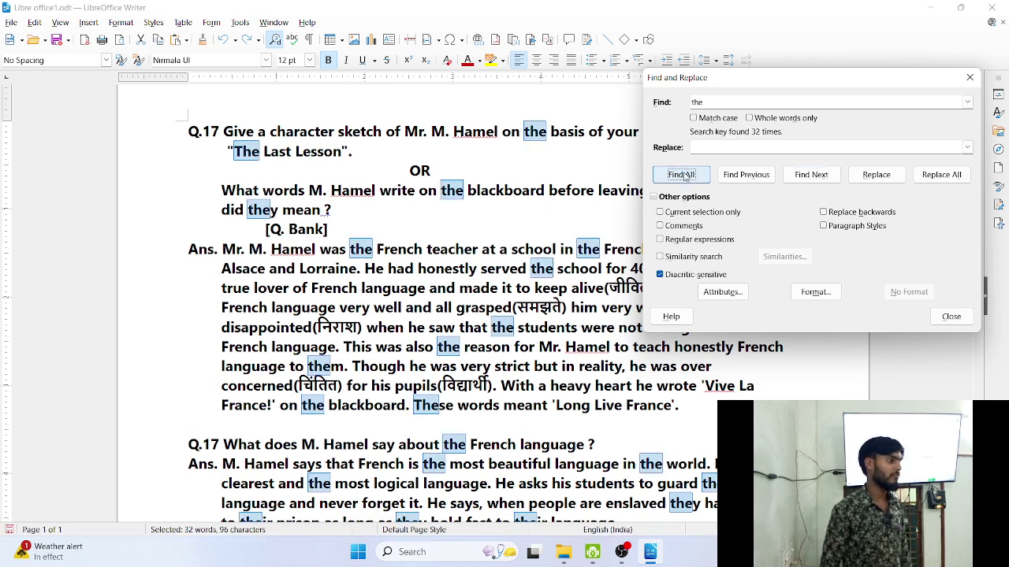
- Replace every occurrence of "the" in the document with "tha"
click(725, 147)
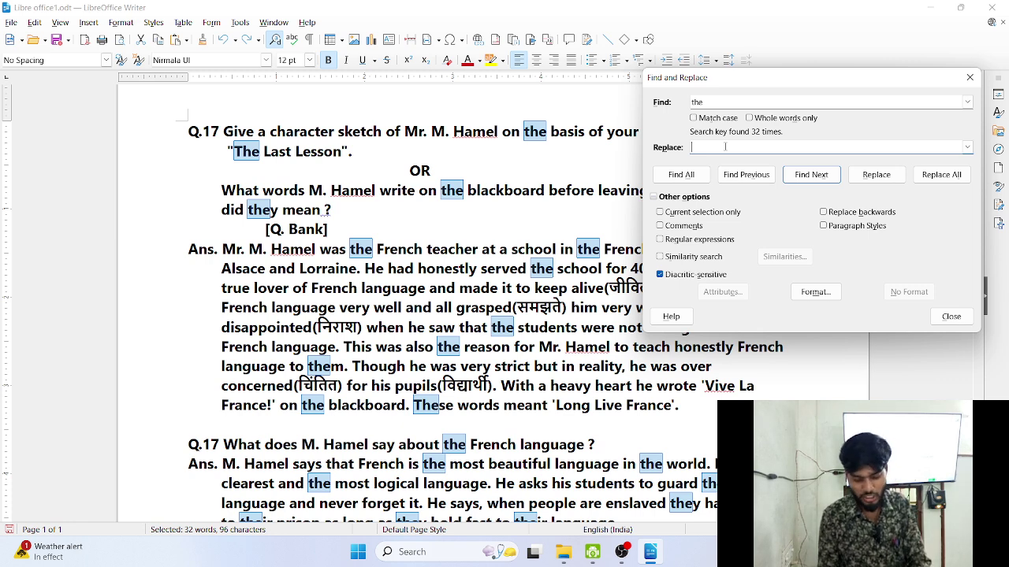
text(tha)
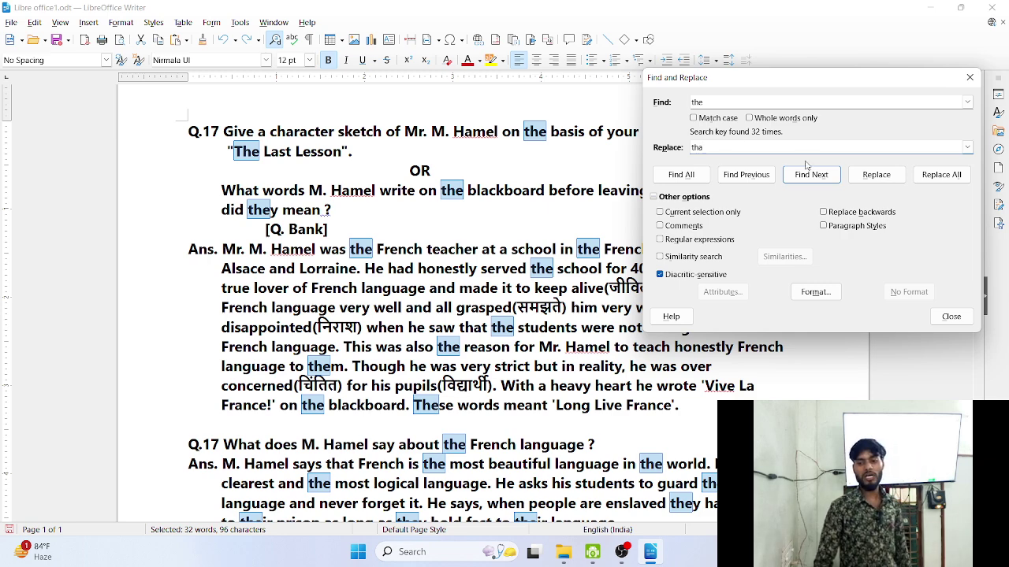
click(943, 175)
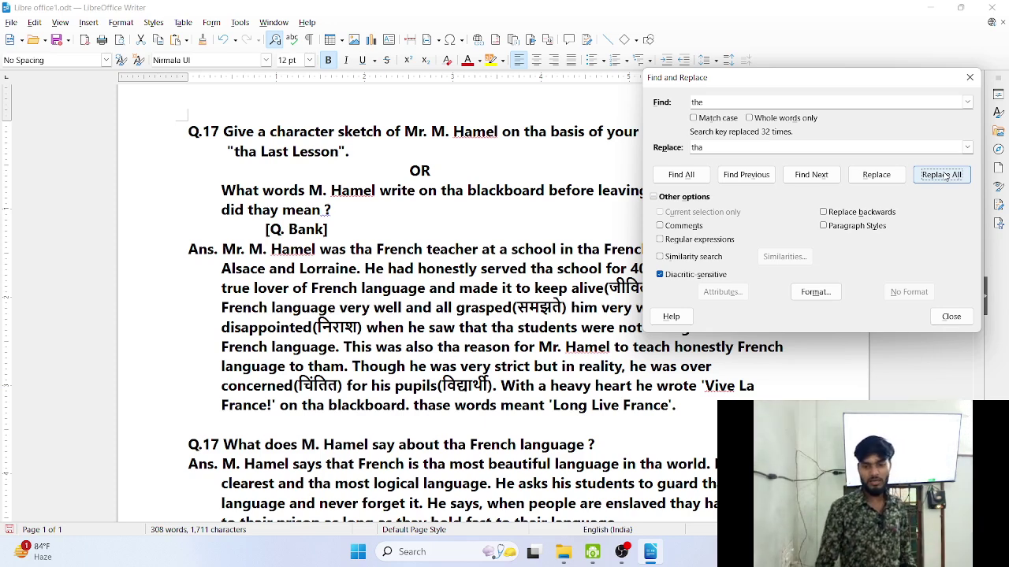
- Replace every occurrence of "tha" with "the" throughout the document and close Find and Replace
click(875, 103)
key(BackSpace)
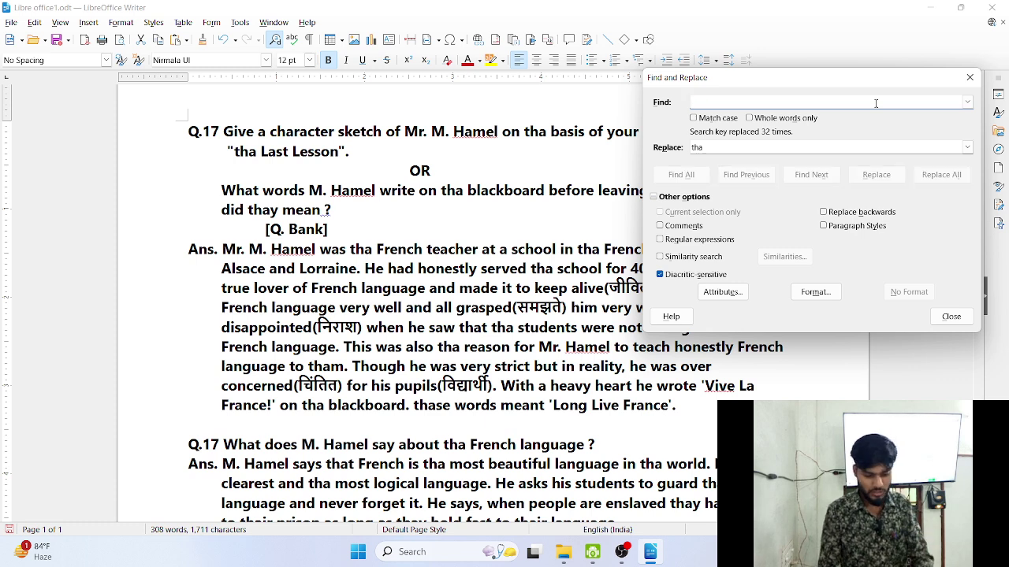
text(tha)
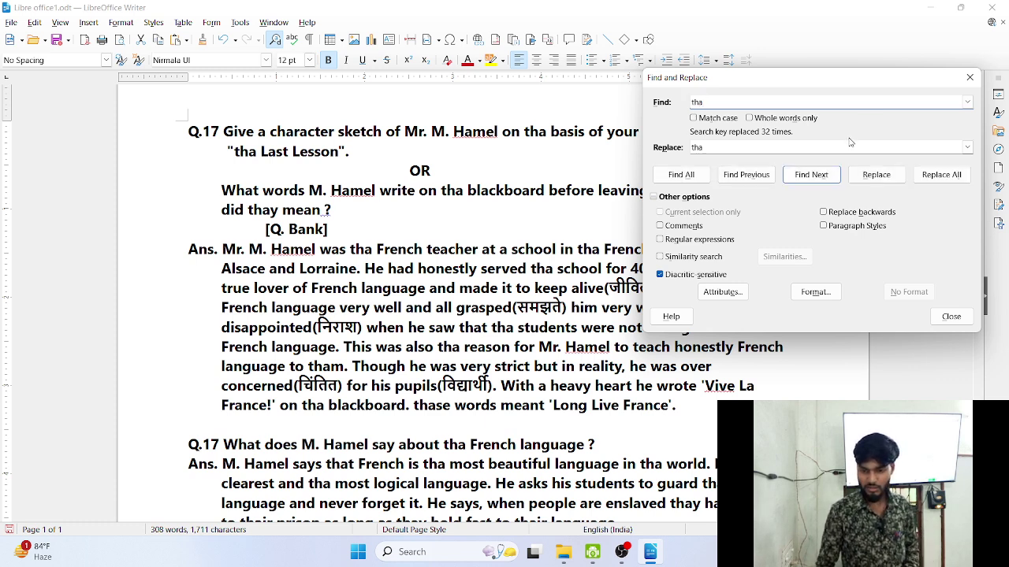
click(847, 147)
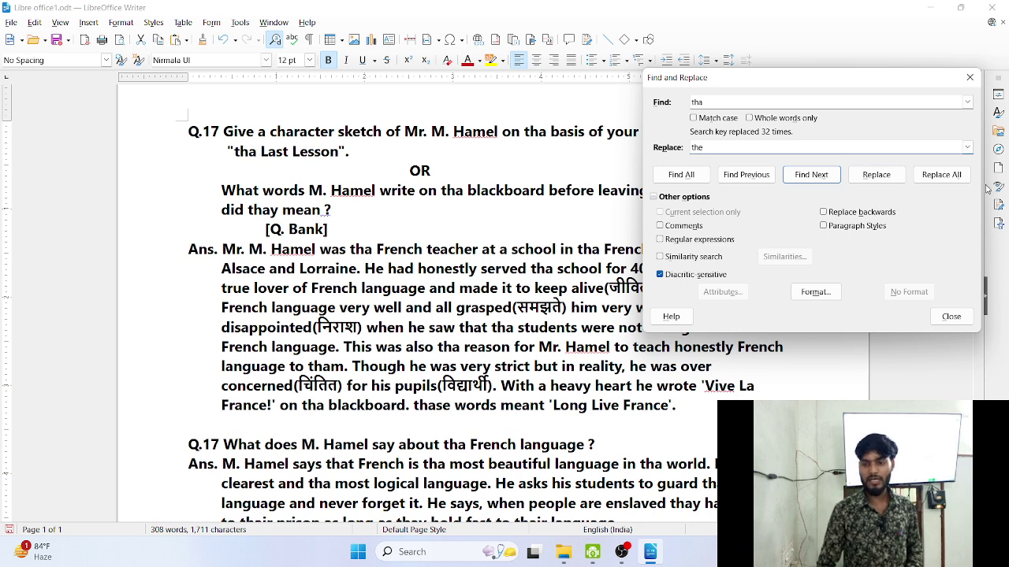
click(951, 179)
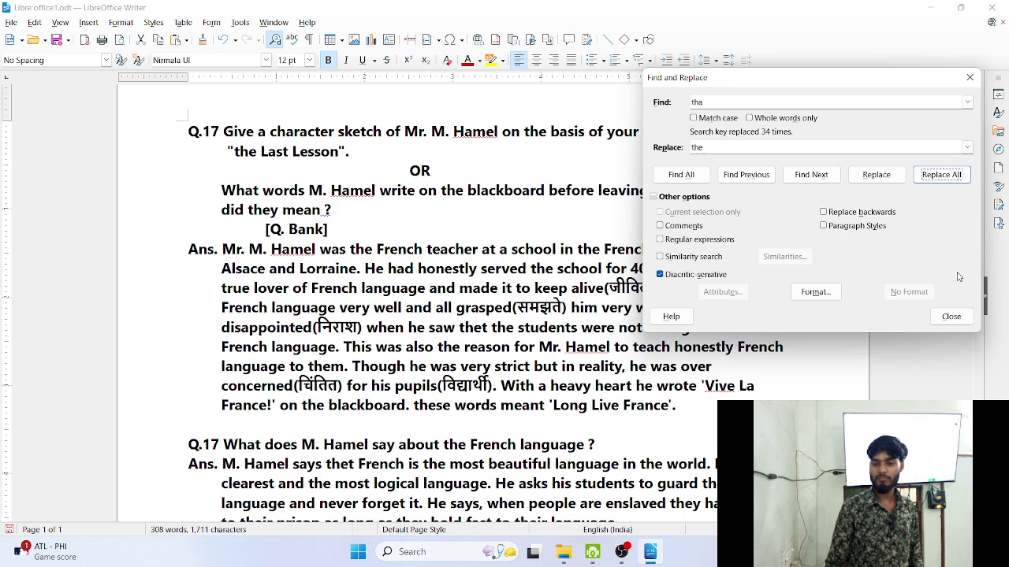
click(950, 316)
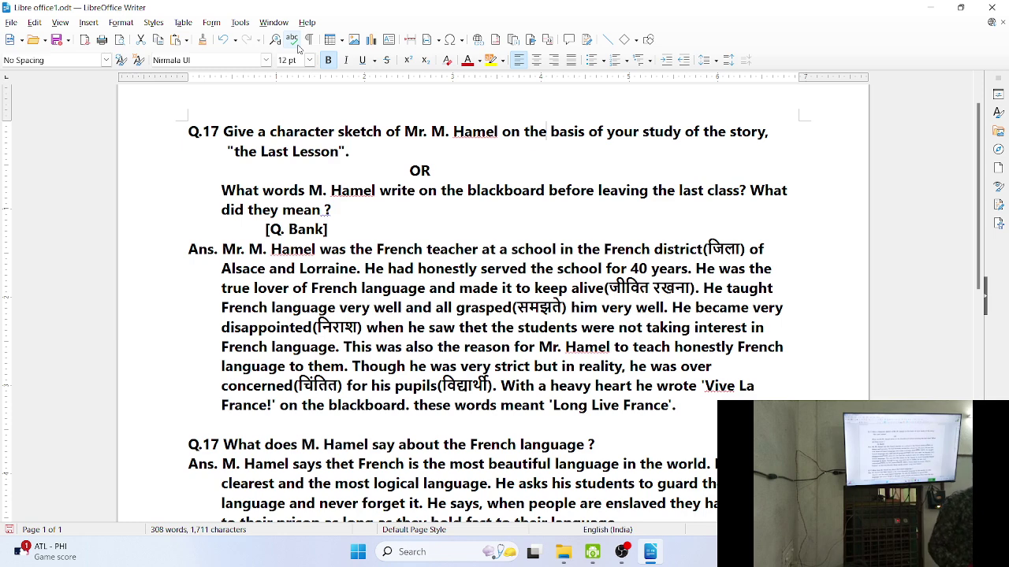
- Insert a table with four columns and three rows on the empty line below the Q.18 answer
scroll(297, 49, down, 1)
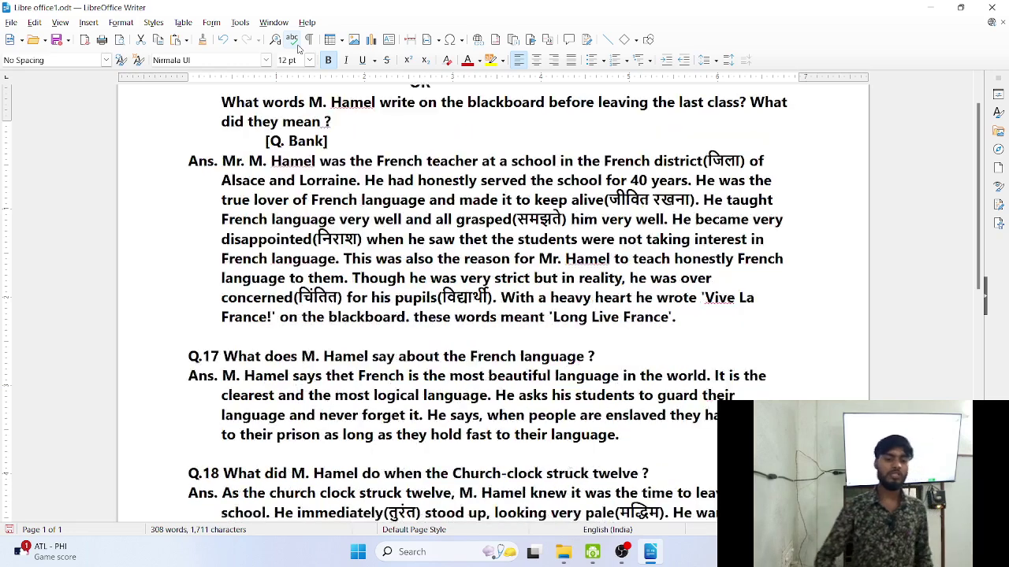
scroll(298, 48, down, 6)
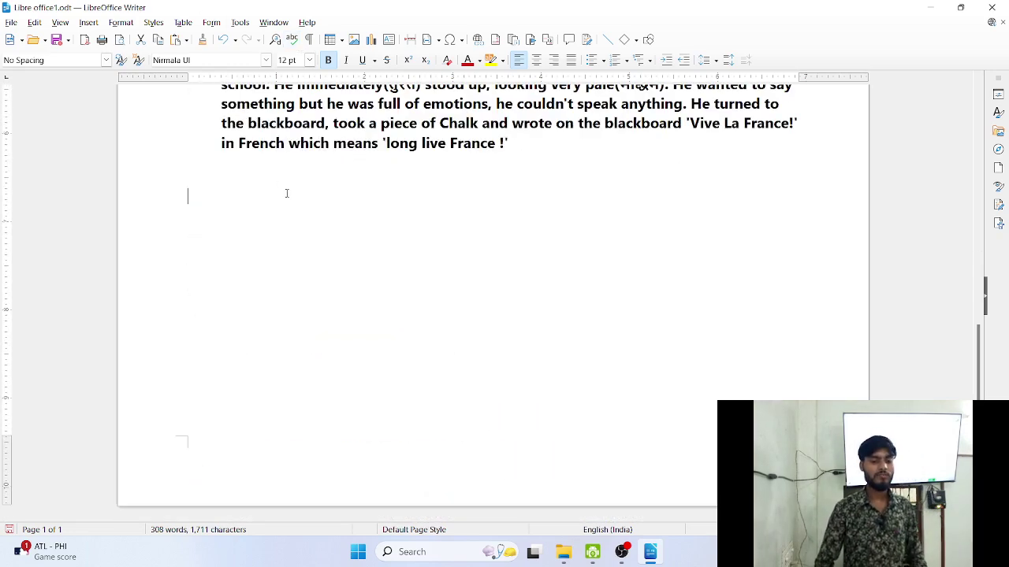
click(249, 118)
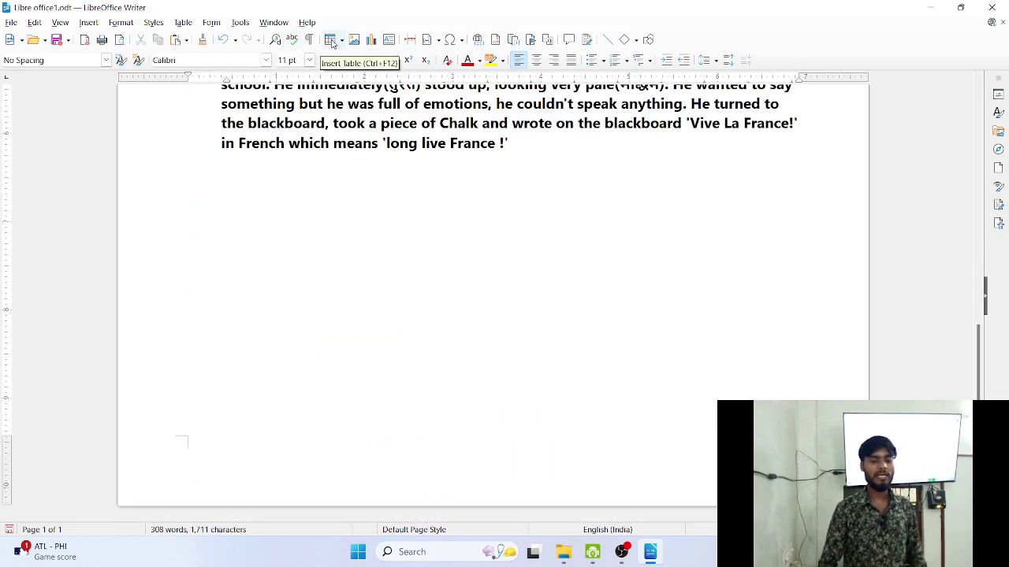
click(341, 41)
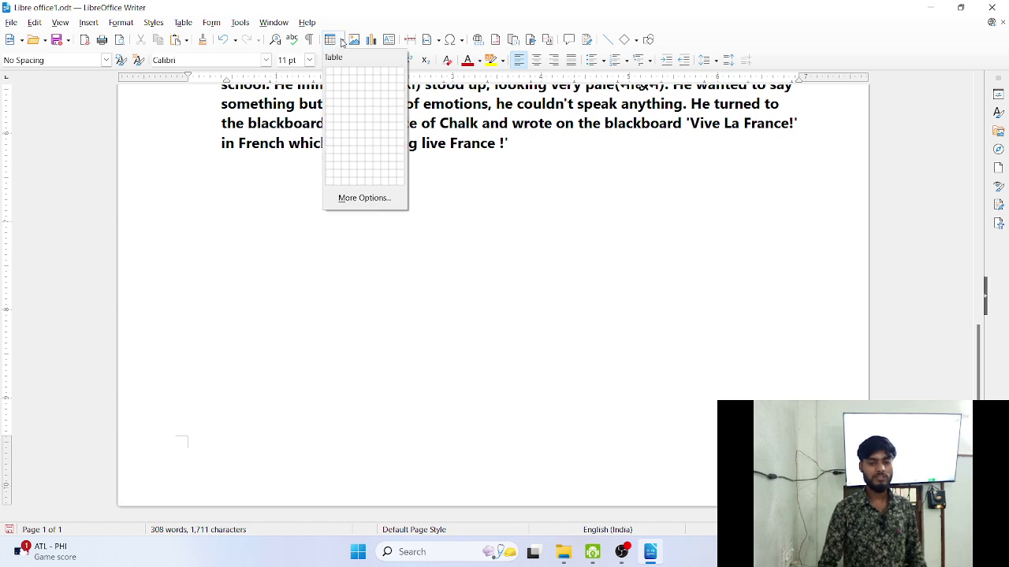
click(352, 90)
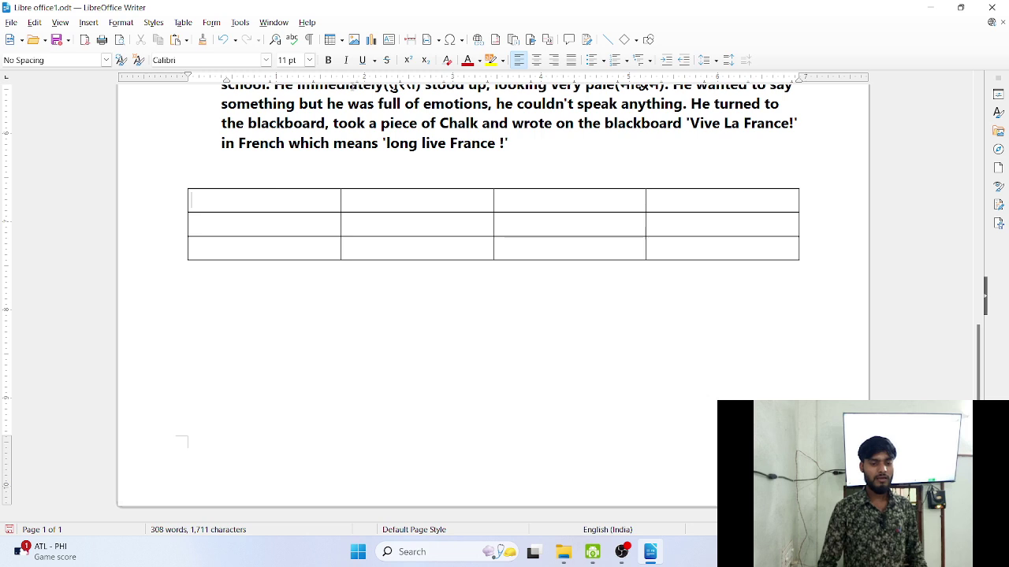